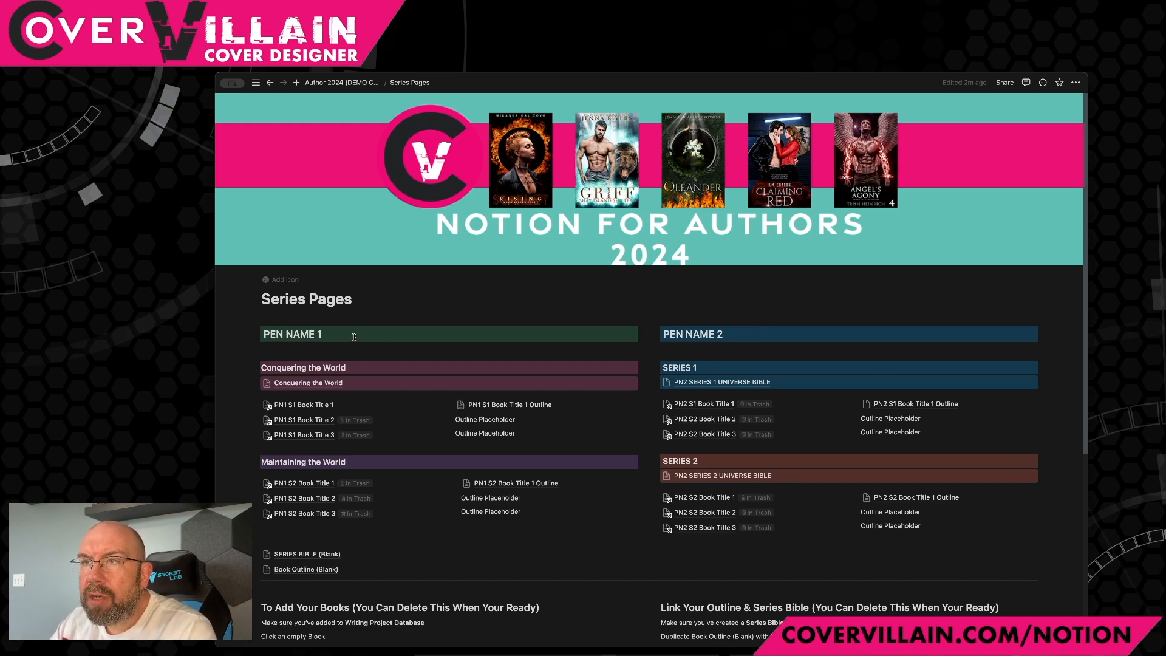
# Duplicate the Book Outline (Blank) database together with its content.
pyautogui.scroll(-1, 377, 338)
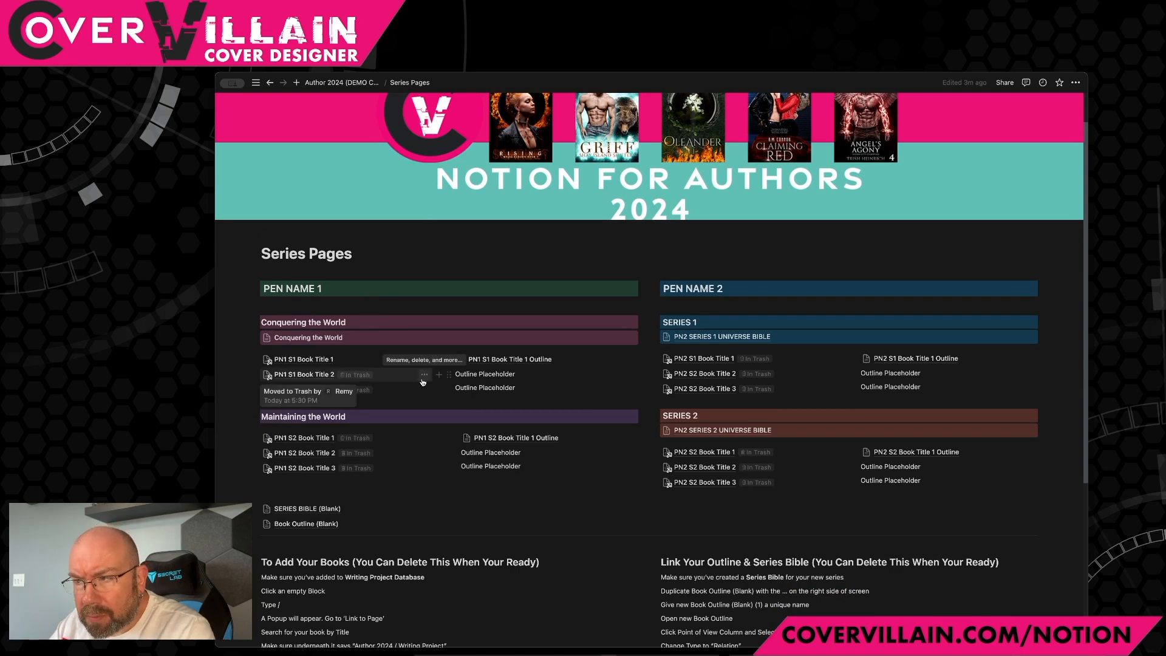
pyautogui.scroll(-3, 423, 382)
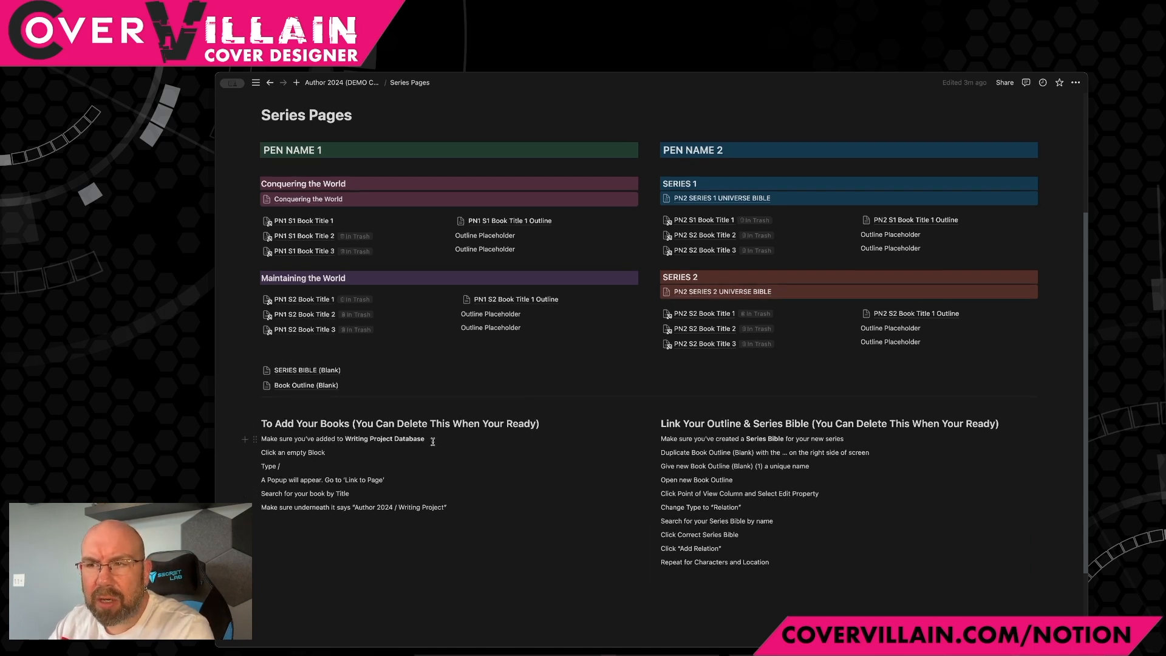
pyautogui.scroll(3, 306, 451)
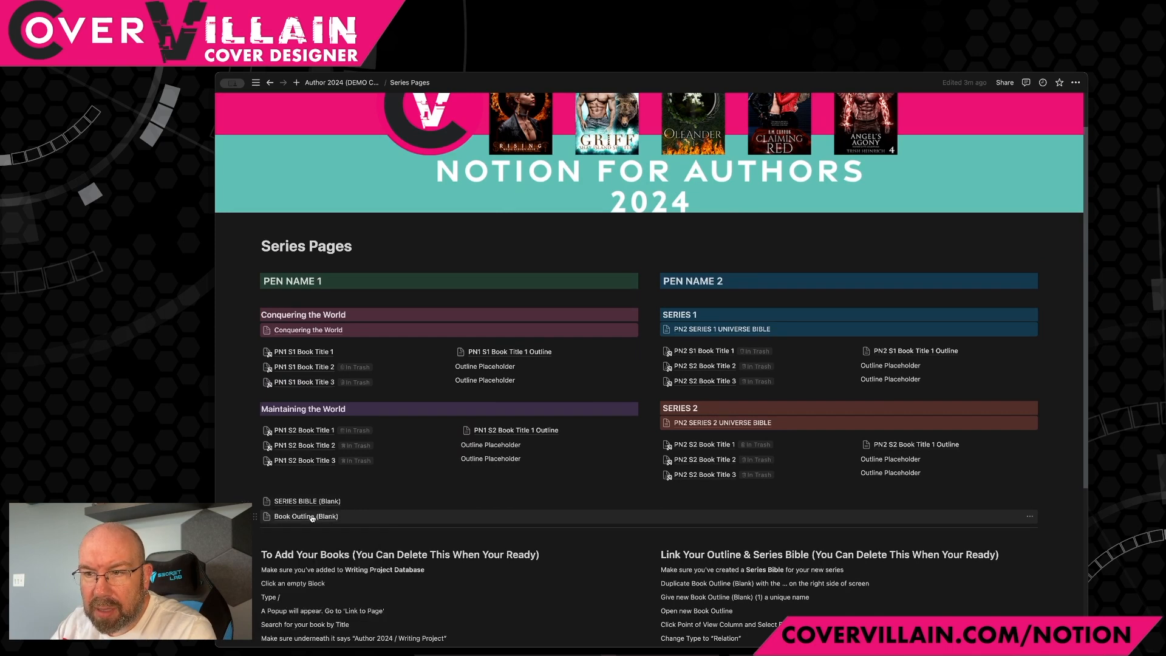
pyautogui.moveTo(326, 505)
pyautogui.moveTo(284, 520)
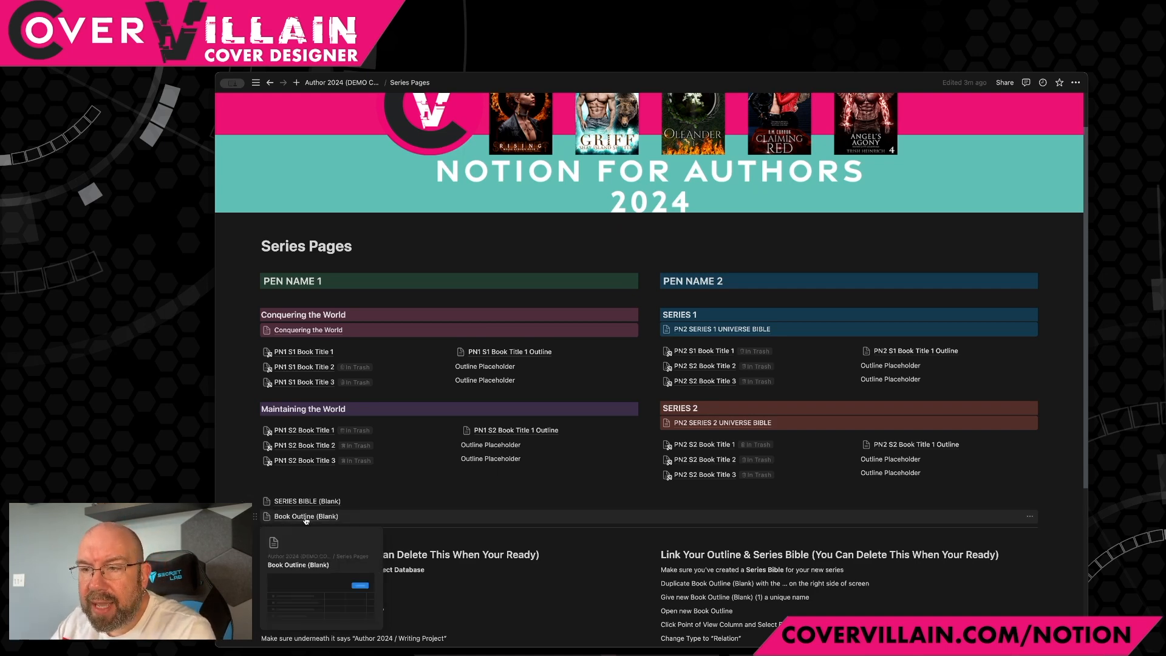
pyautogui.click(255, 515)
pyautogui.moveTo(356, 425)
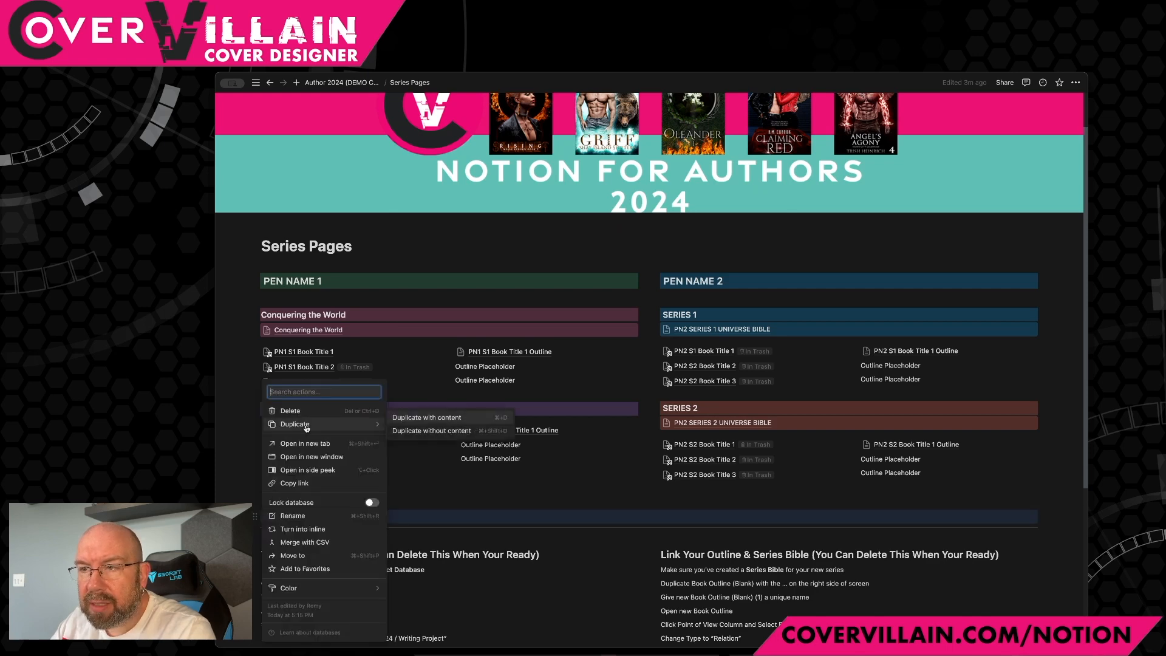
pyautogui.click(424, 420)
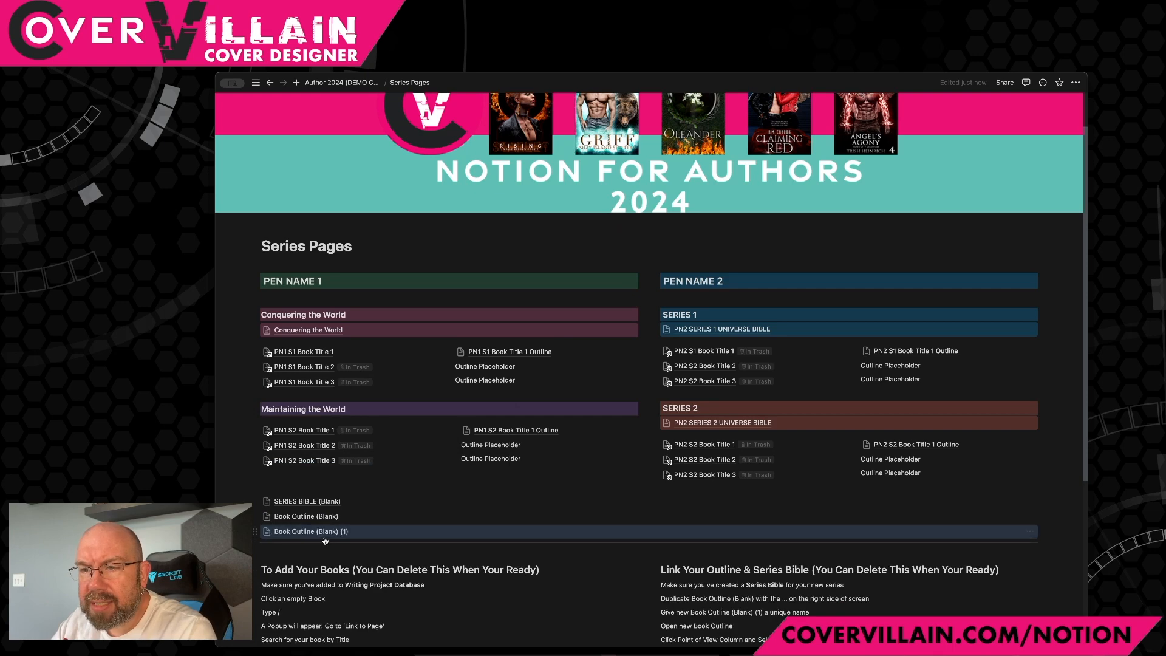
# Open the duplicated book outline and rename it "So I Conquered the World!".
pyautogui.moveTo(331, 537)
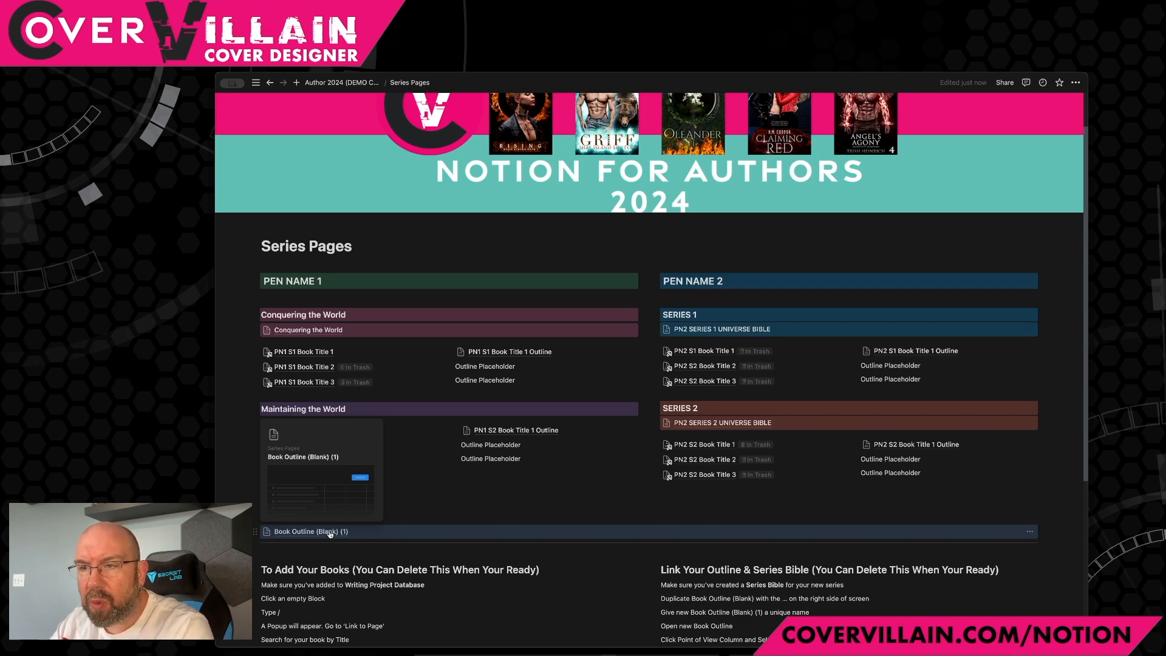
pyautogui.click(330, 532)
pyautogui.tripleClick(423, 120)
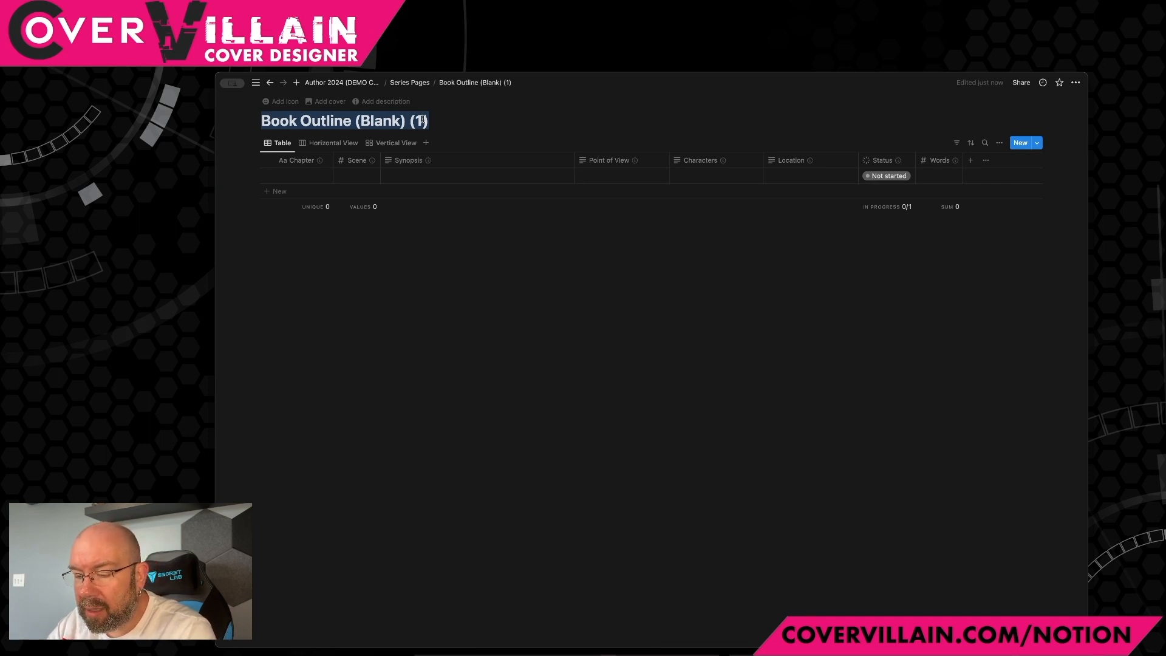
pyautogui.write("YOu've")
pyautogui.press('BackSpace')
pyautogui.press('BackSpace')
pyautogui.press('BackSpace')
pyautogui.press('BackSpace')
pyautogui.press('BackSpace')
pyautogui.press('BackSpace')
pyautogui.write('So I Conquered the World,')
pyautogui.press('BackSpace')
pyautogui.write('!')
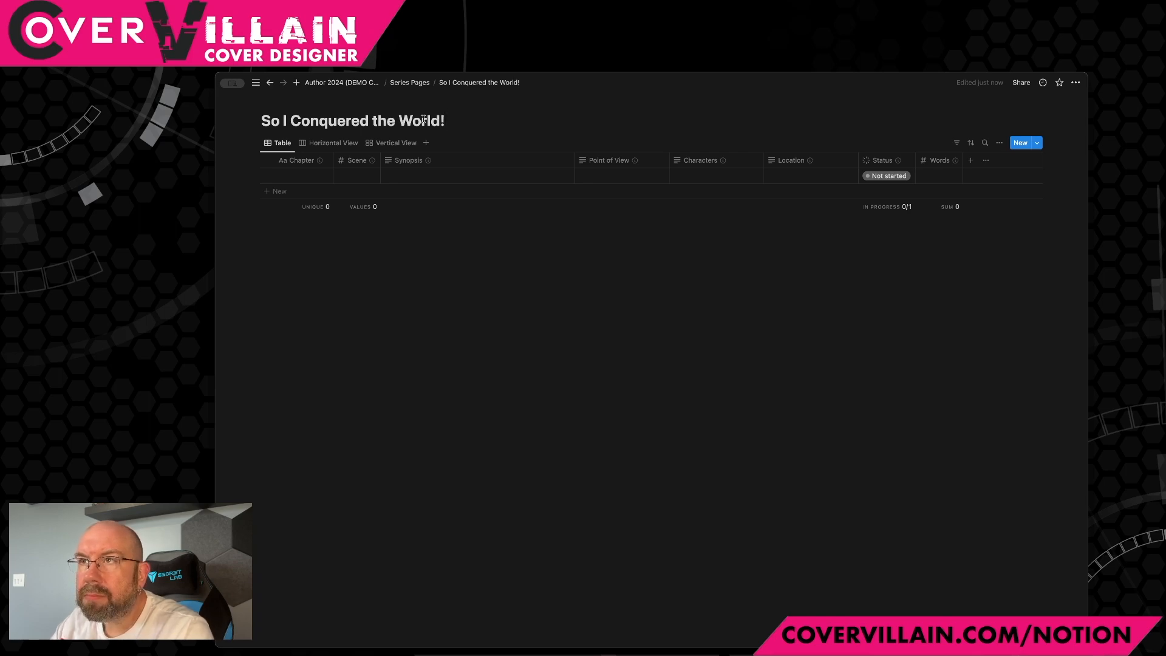
# On Series Pages, move So I Conquered the World! below PN1 S1 Book Title 1 Outline and delete one Outline Placeholder beneath it.
pyautogui.click(424, 84)
pyautogui.scroll(-3, 368, 513)
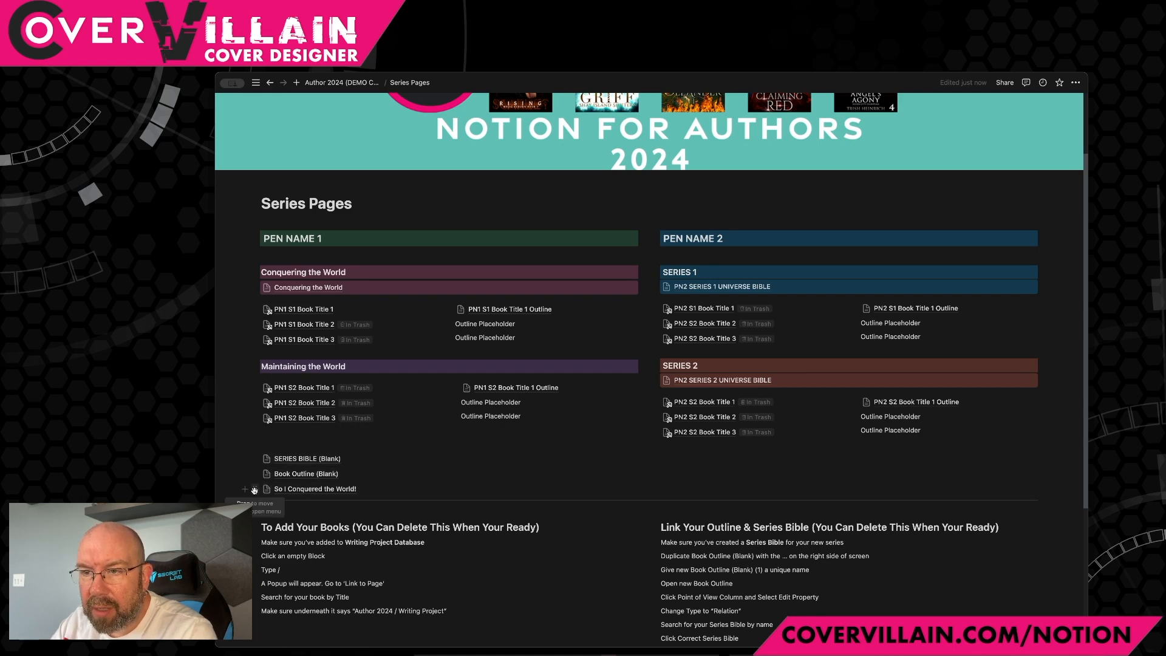
pyautogui.moveTo(254, 489); pyautogui.dragTo(453, 307)
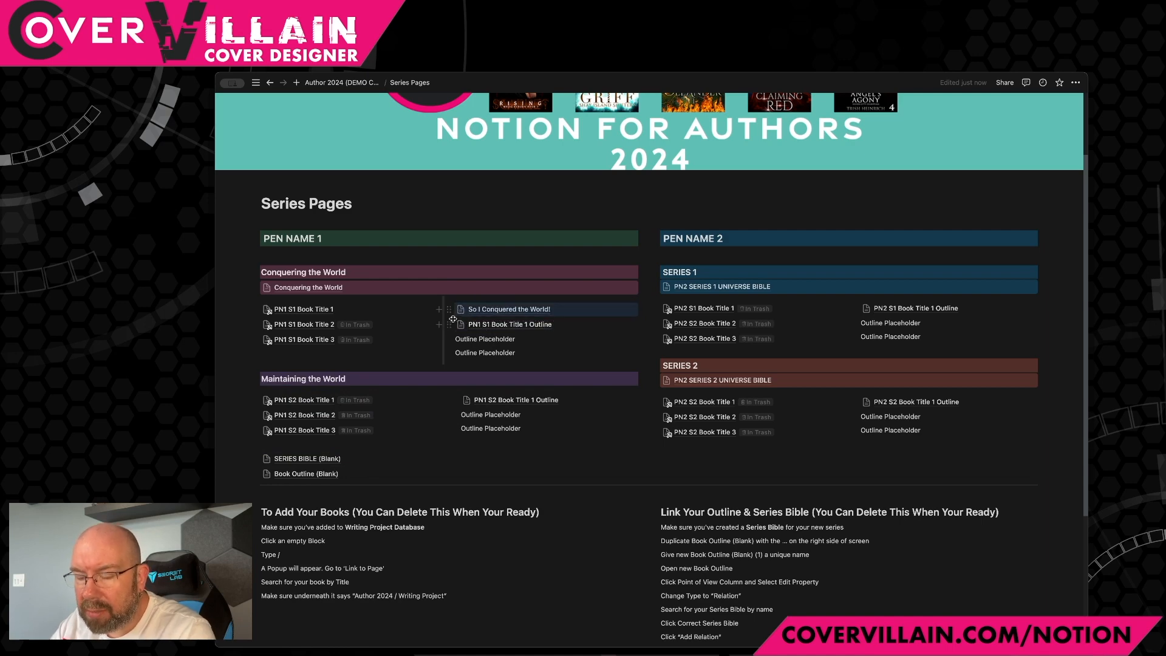
pyautogui.press('super+z')
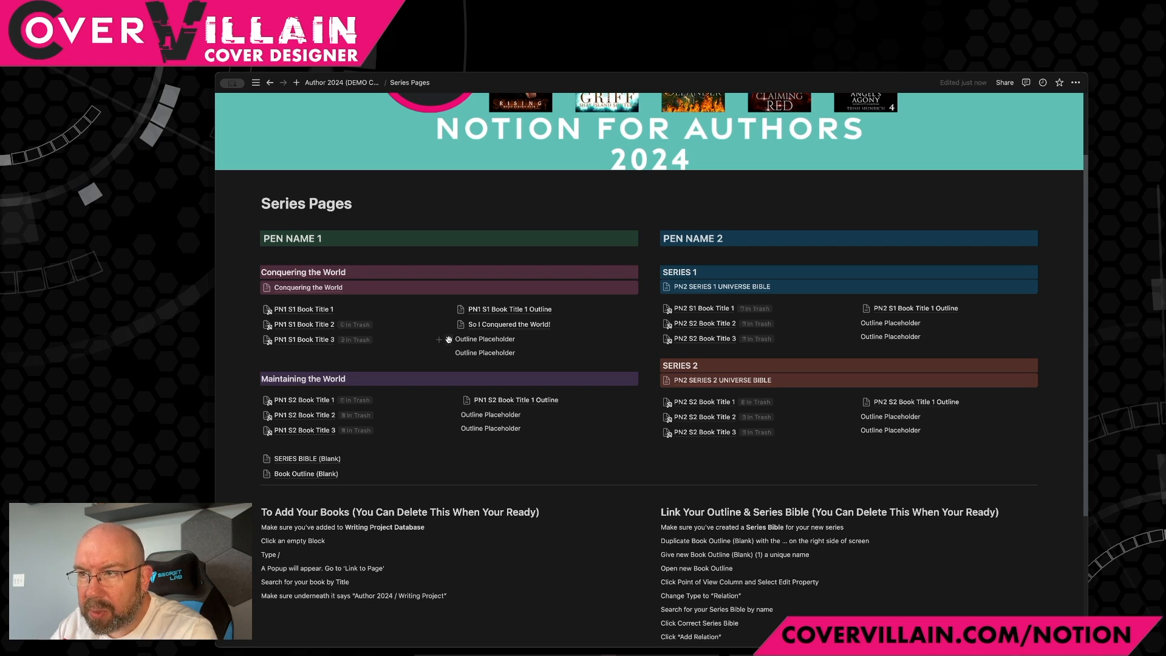
pyautogui.click(449, 339)
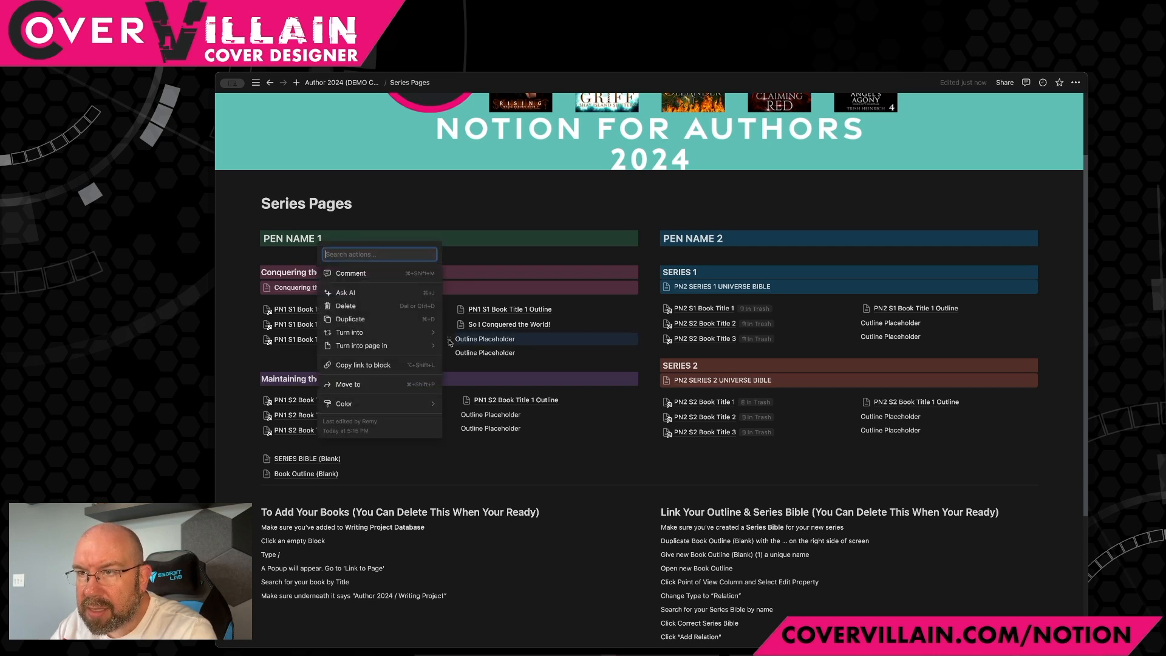
pyautogui.click(399, 308)
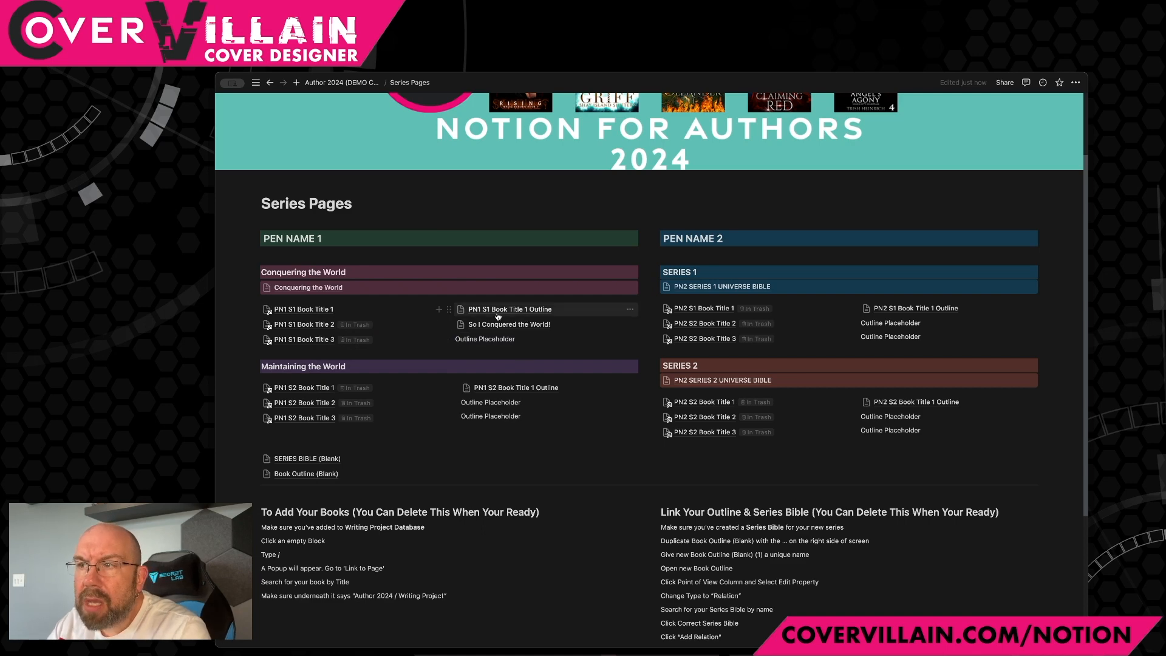
# Open the So I Conquered the World! outline and fill its first row with chapter "Chapter 01" and scene 1.
pyautogui.moveTo(485, 327)
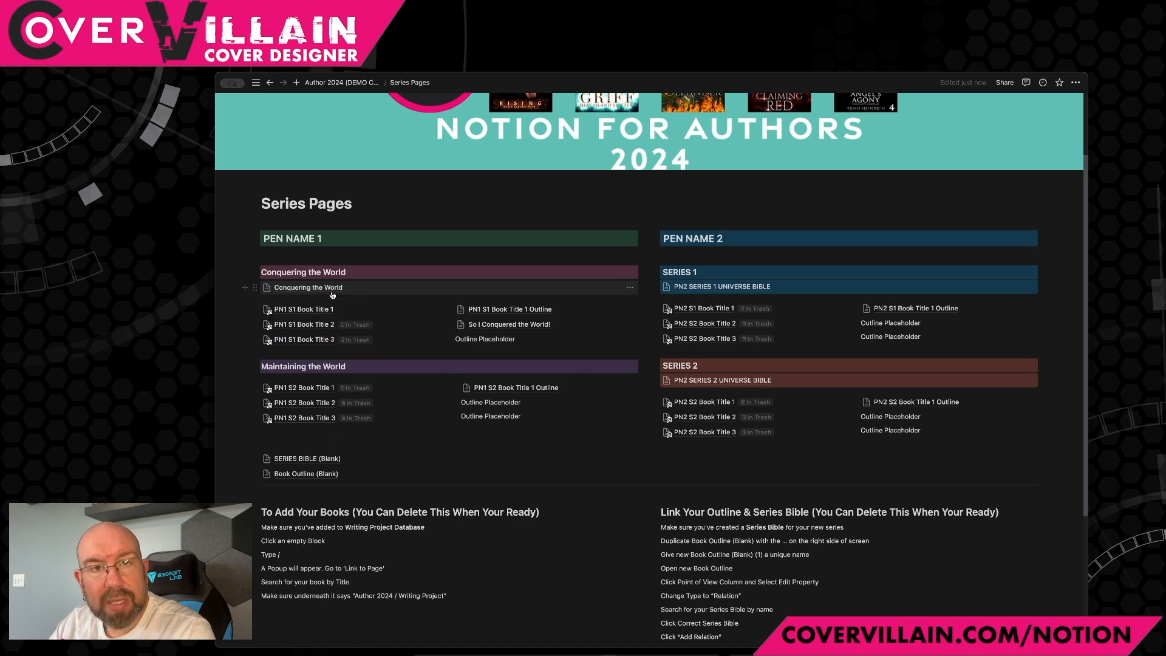
pyautogui.moveTo(524, 328)
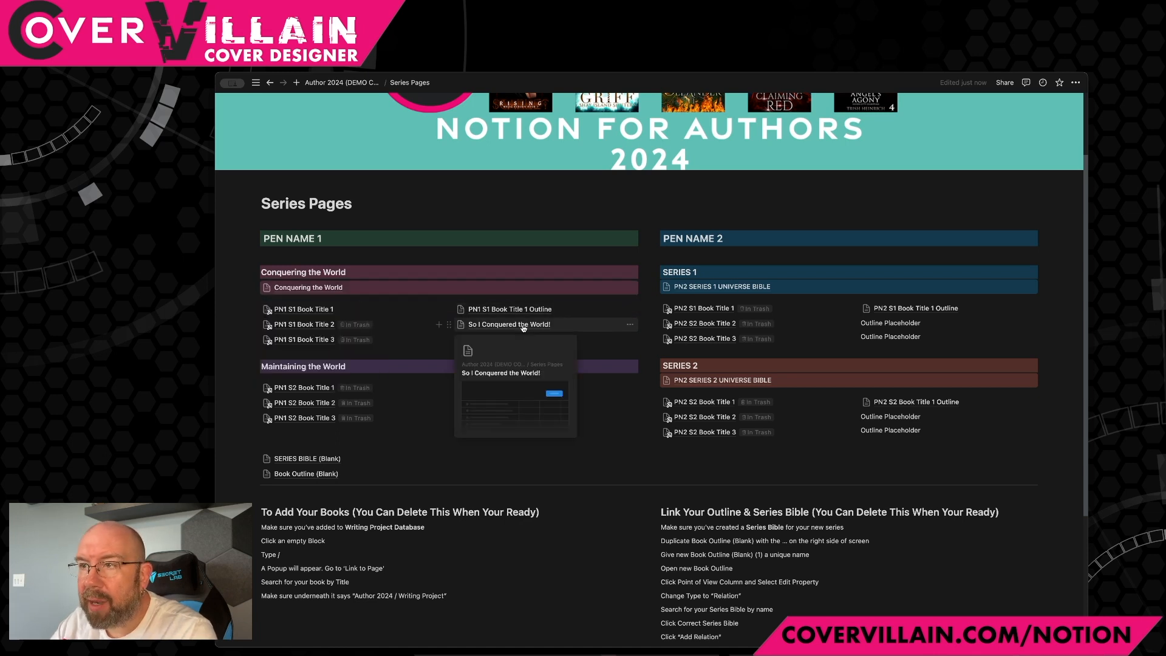
pyautogui.click(523, 326)
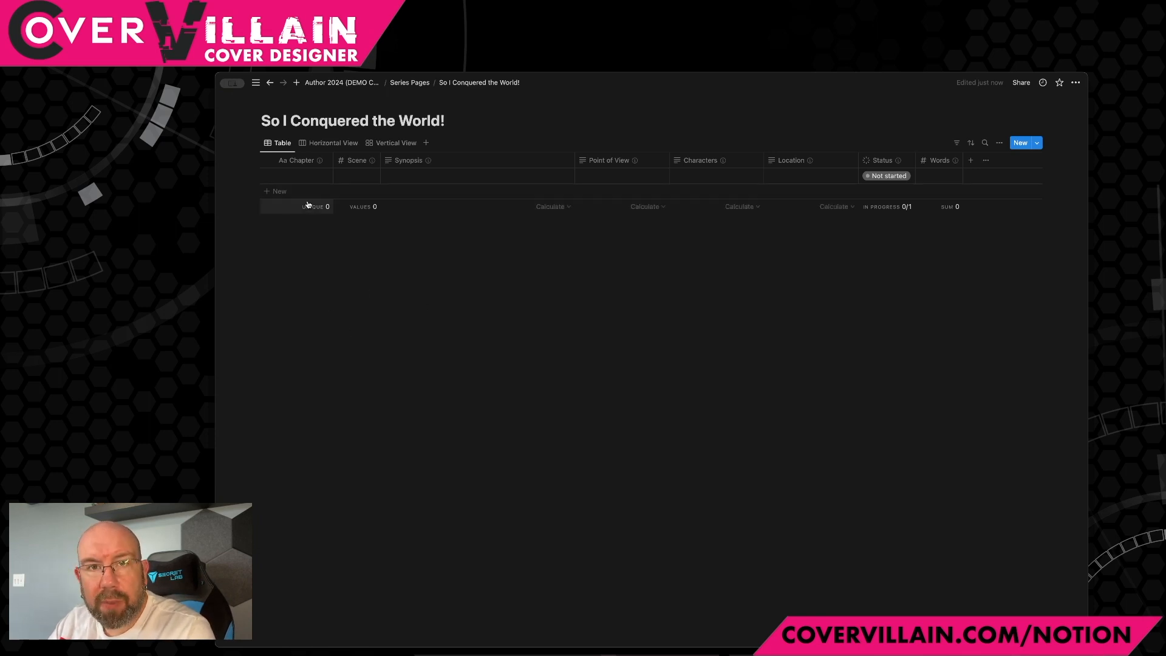
pyautogui.click(283, 180)
pyautogui.write('Chapter 01')
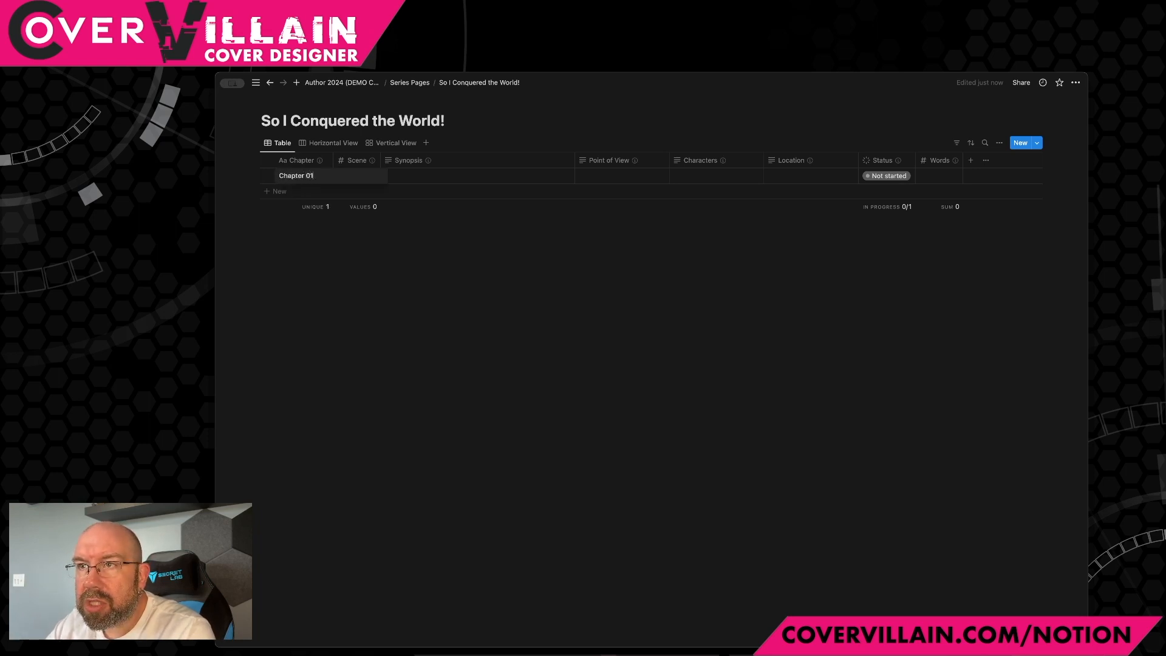
pyautogui.press('Return')
pyautogui.click(360, 176)
pyautogui.write('1')
pyautogui.press('Return')
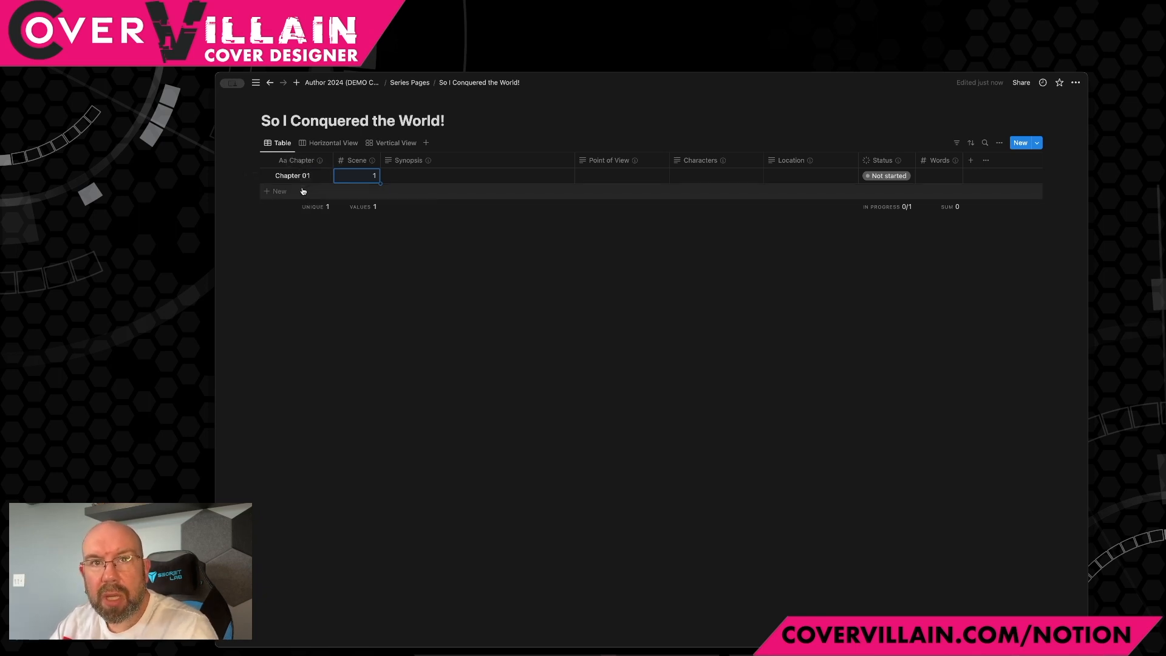
# Try a second outline row with 02 and 2 as chapter names, and undo the added row.
pyautogui.click(284, 192)
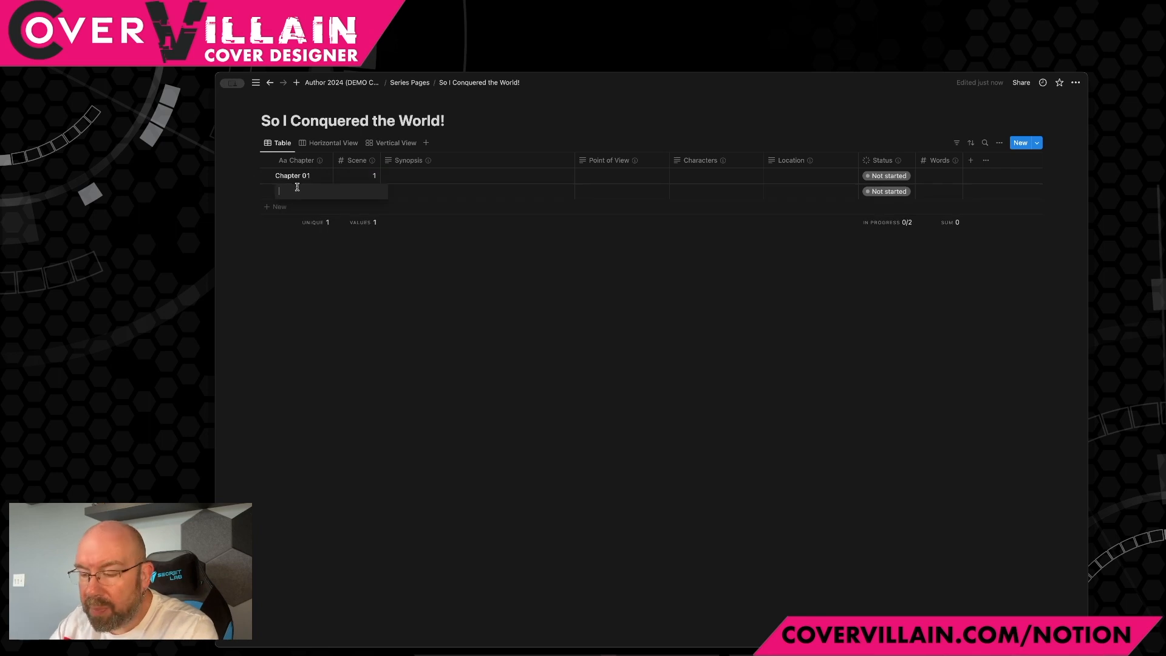
pyautogui.write('02')
pyautogui.press('Return')
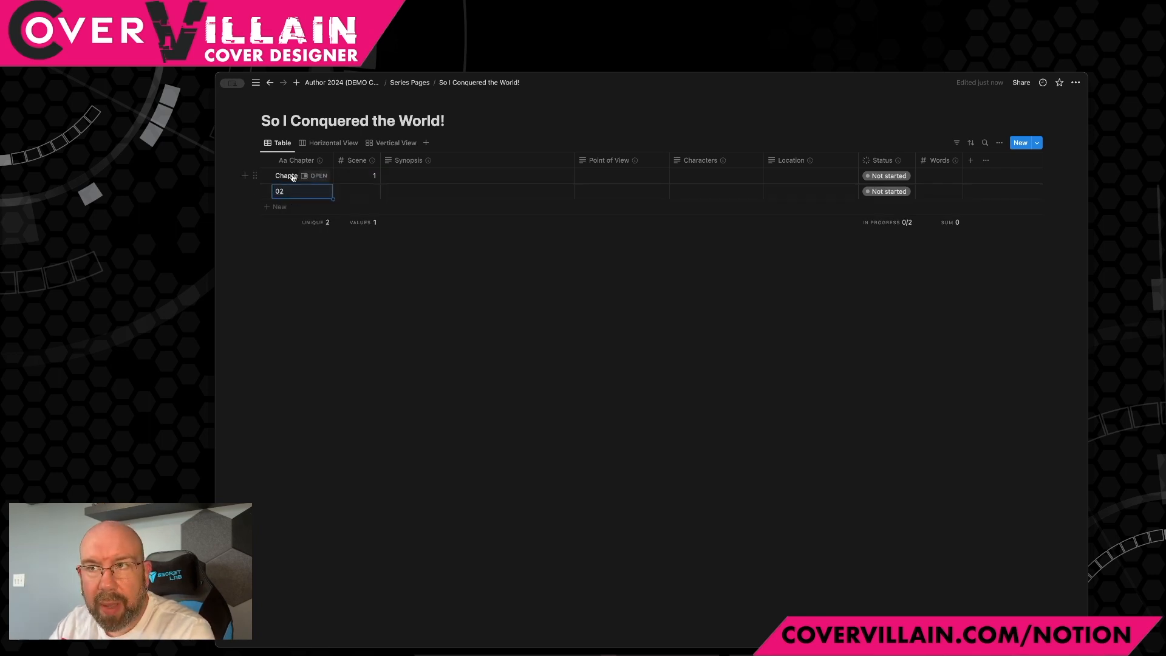
pyautogui.press('BackSpace')
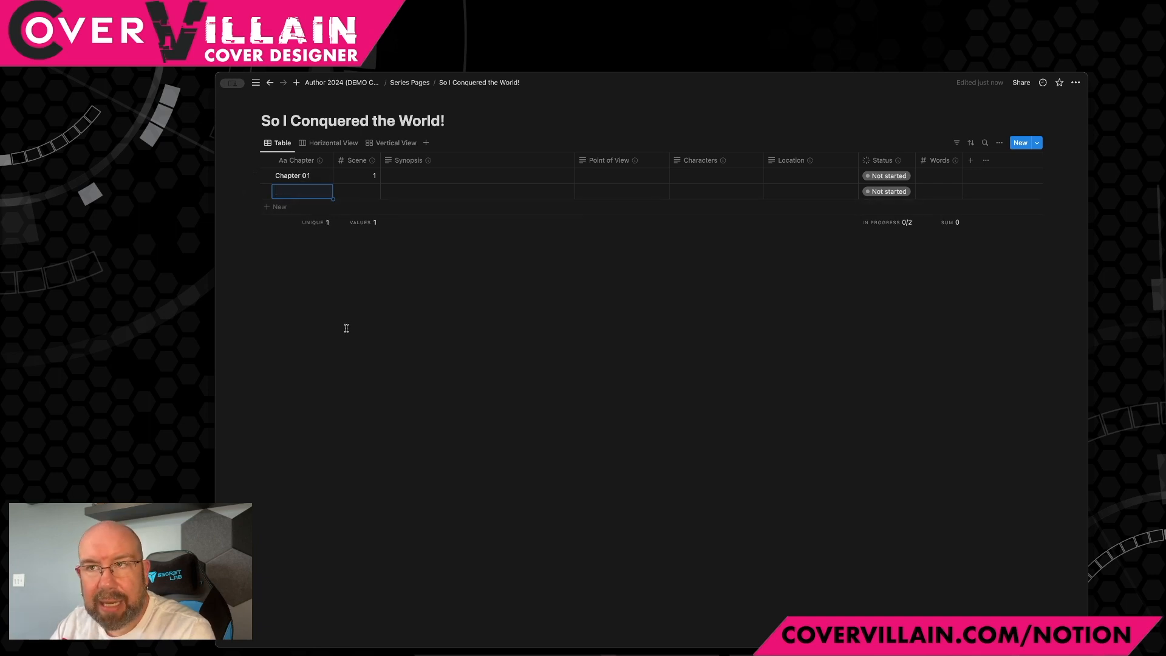
pyautogui.write('2')
pyautogui.press('super+z')
pyautogui.press('super+z')
# Enter "We meet our Conqueror" as the synopsis of Chapter 01.
pyautogui.click(420, 179)
pyautogui.click(419, 176)
pyautogui.write('We meet our Conqueror')
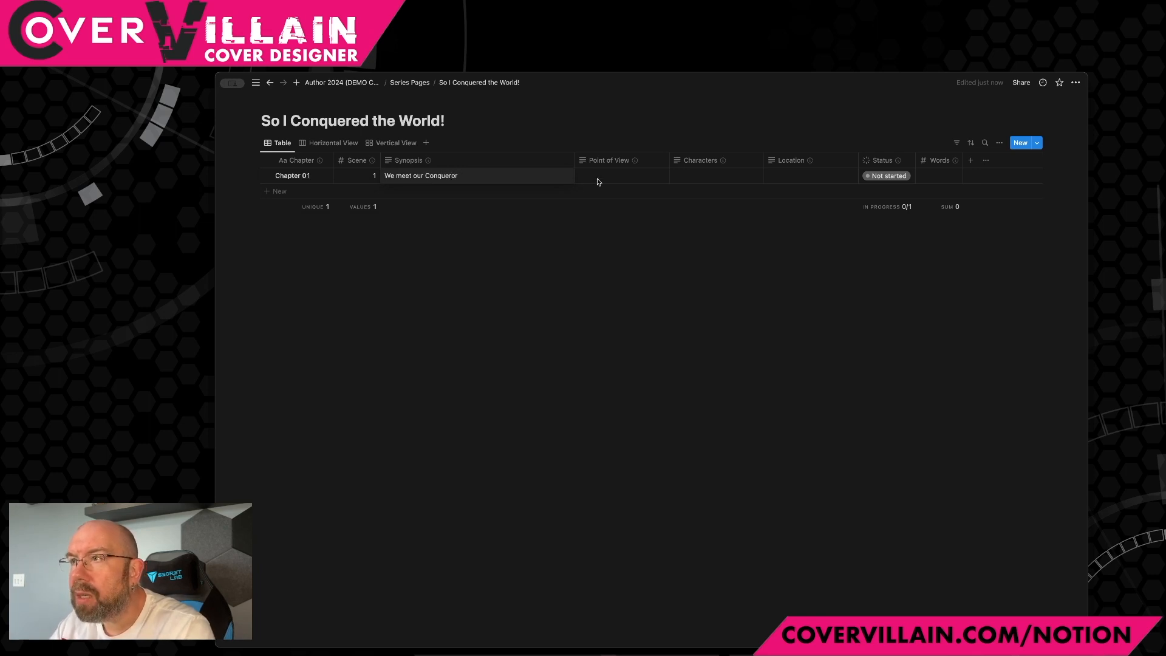
pyautogui.press('Escape')
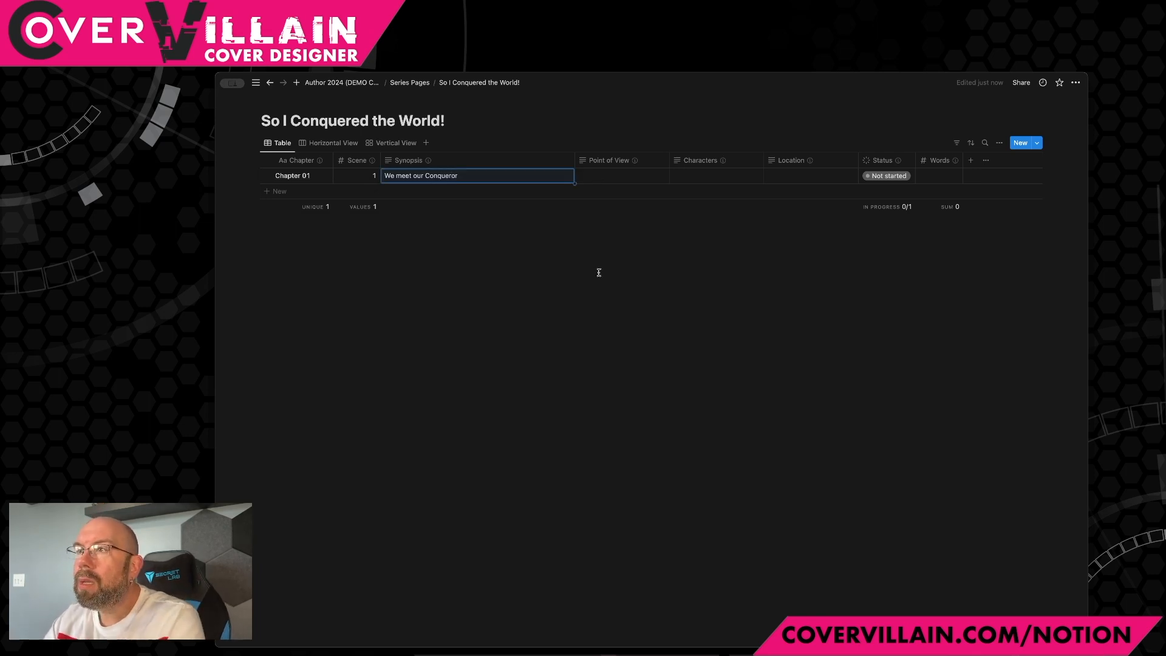
# Try filler text in Chapter 01's Point of View cell and clear it.
pyautogui.moveTo(616, 165)
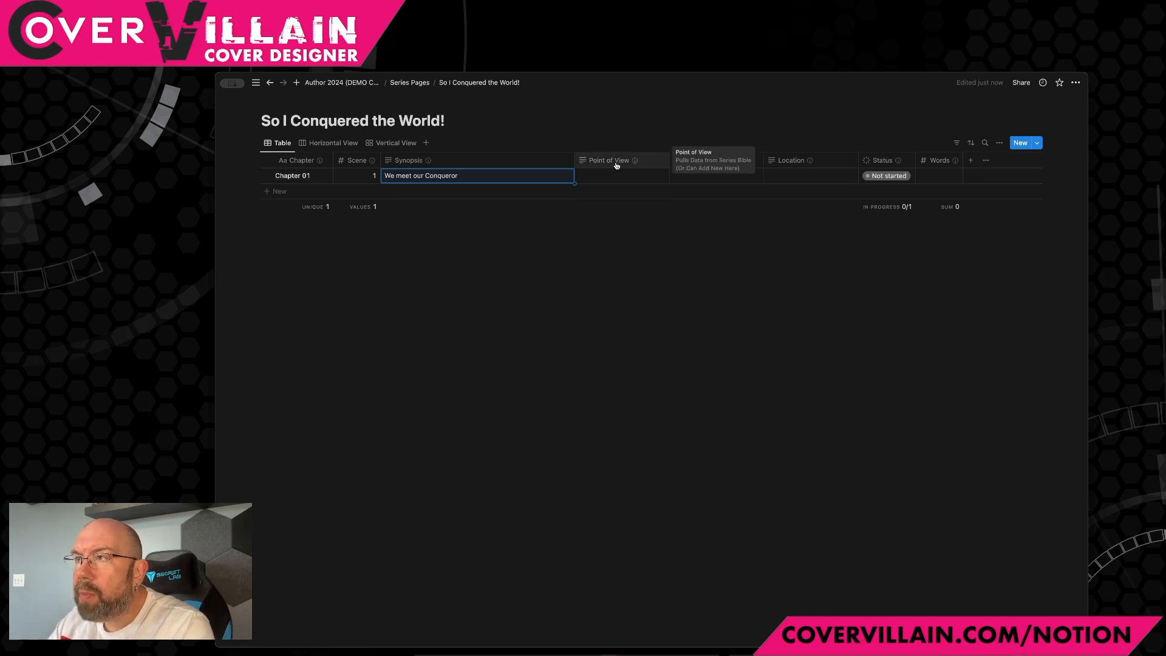
pyautogui.moveTo(786, 169)
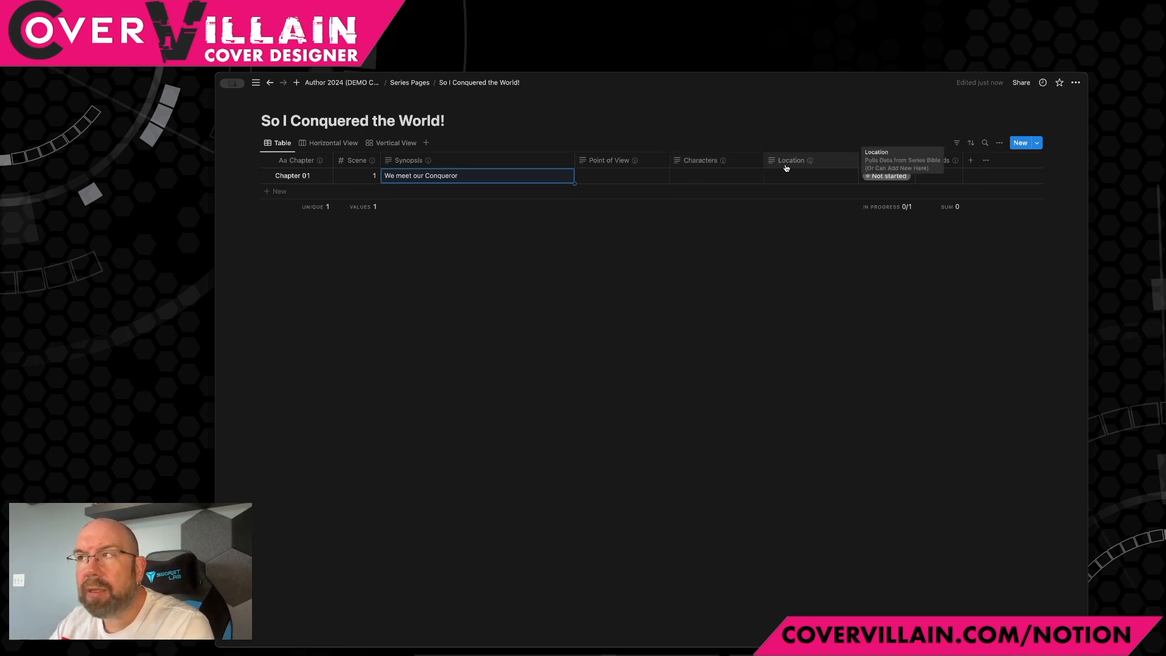
pyautogui.click(587, 175)
pyautogui.write('sadfsadf')
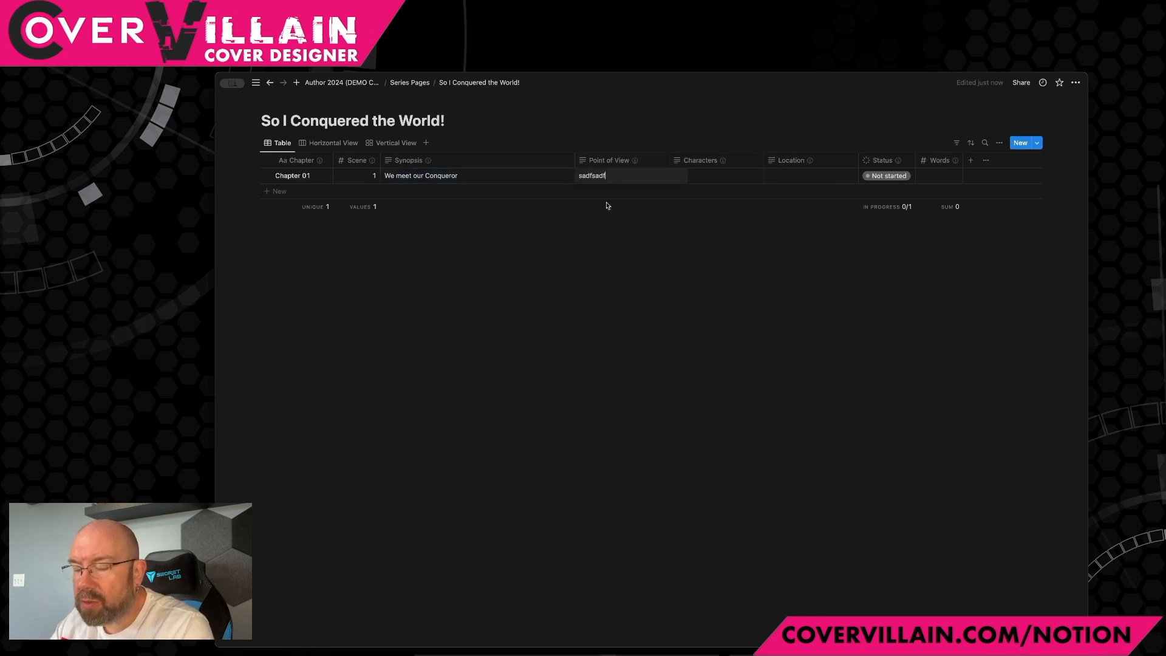
pyautogui.press('BackSpace')
pyautogui.press('Escape')
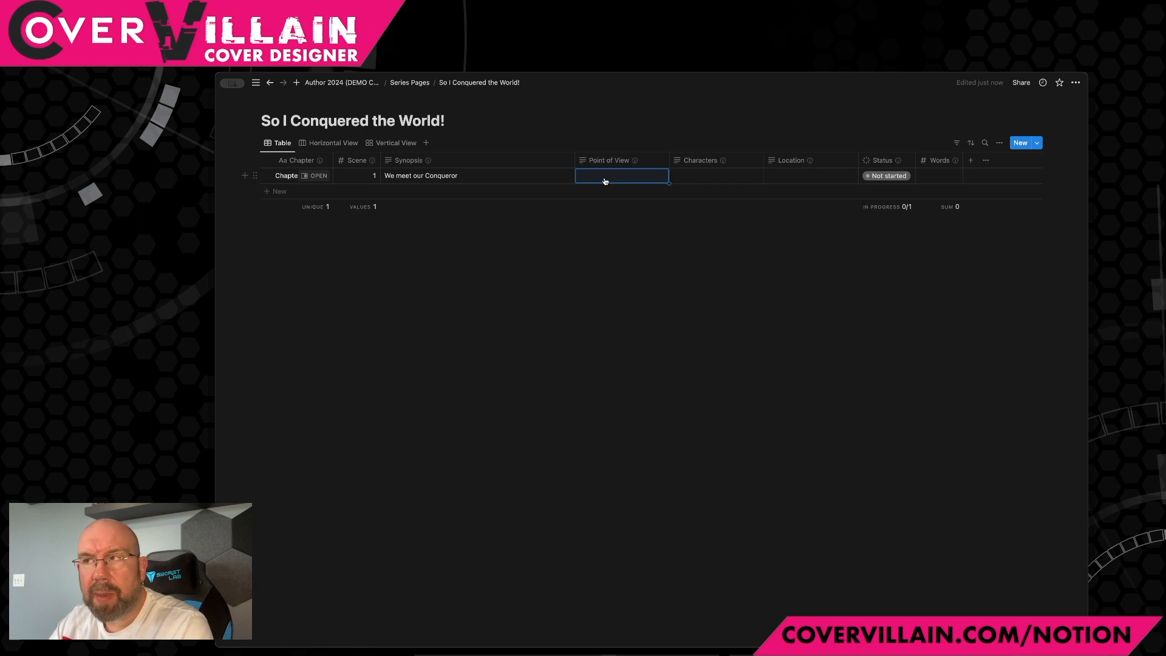
# Convert the Point of View property from text to a relation linked to the Conquering the World database.
pyautogui.moveTo(604, 161)
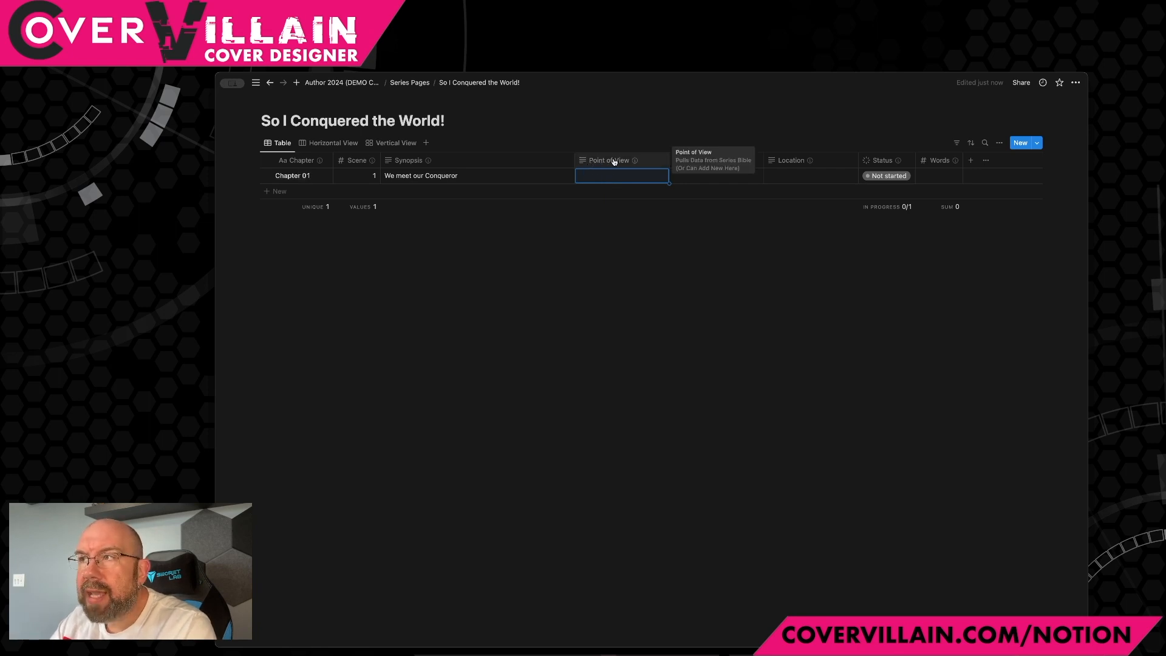
pyautogui.moveTo(790, 165)
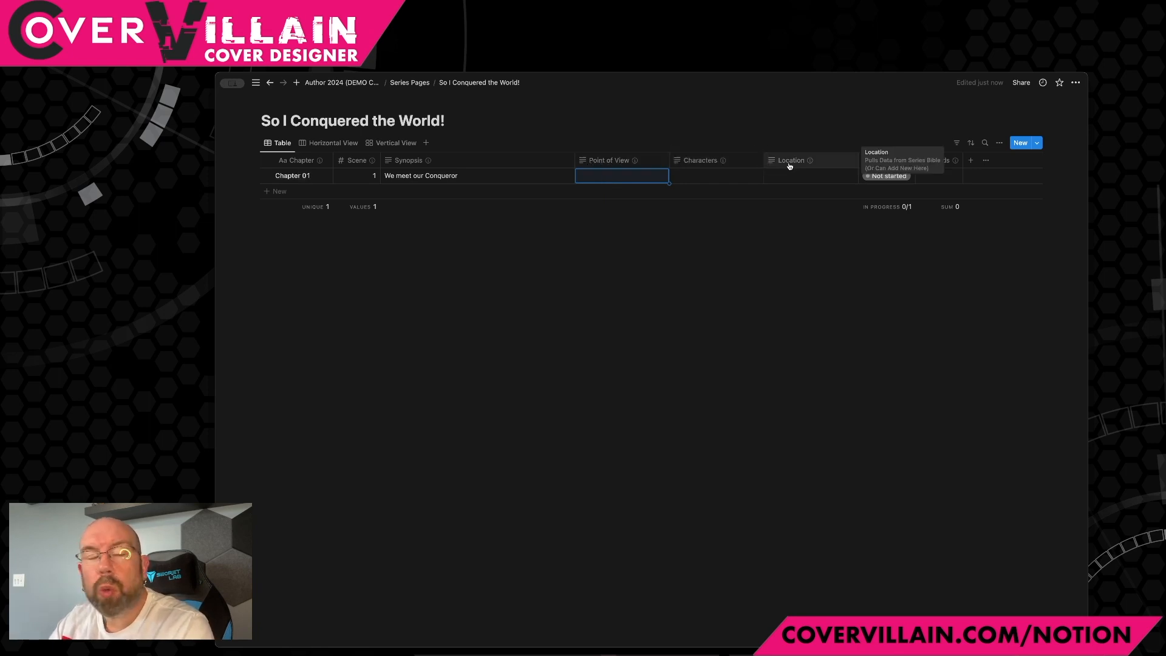
pyautogui.click(606, 162)
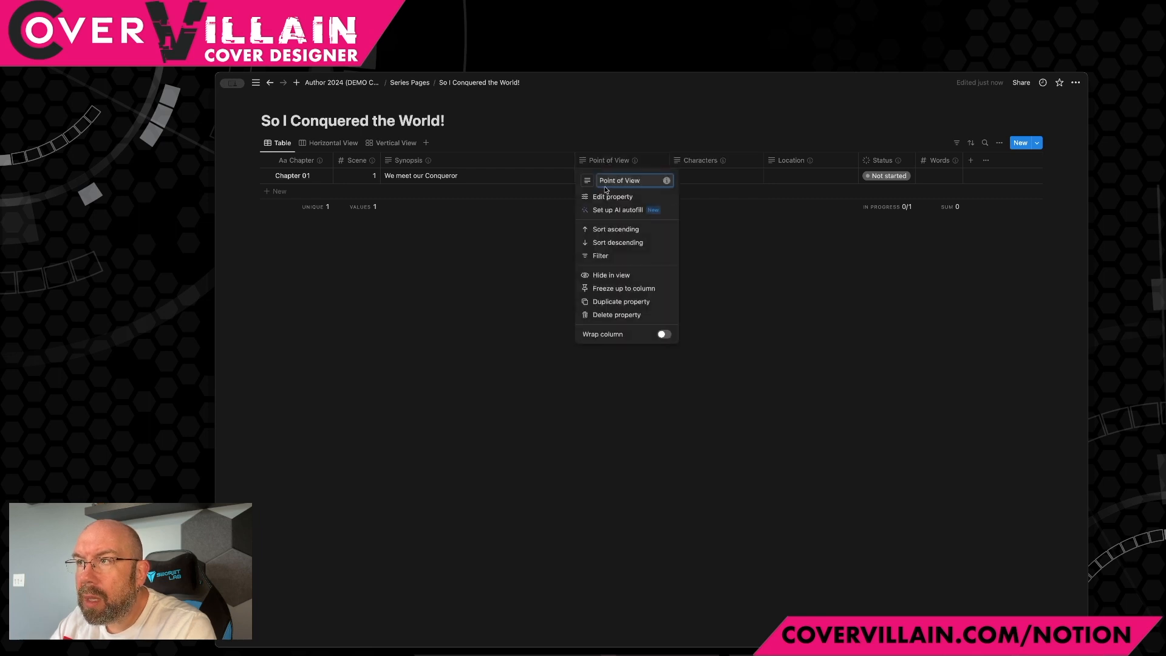
pyautogui.click(609, 197)
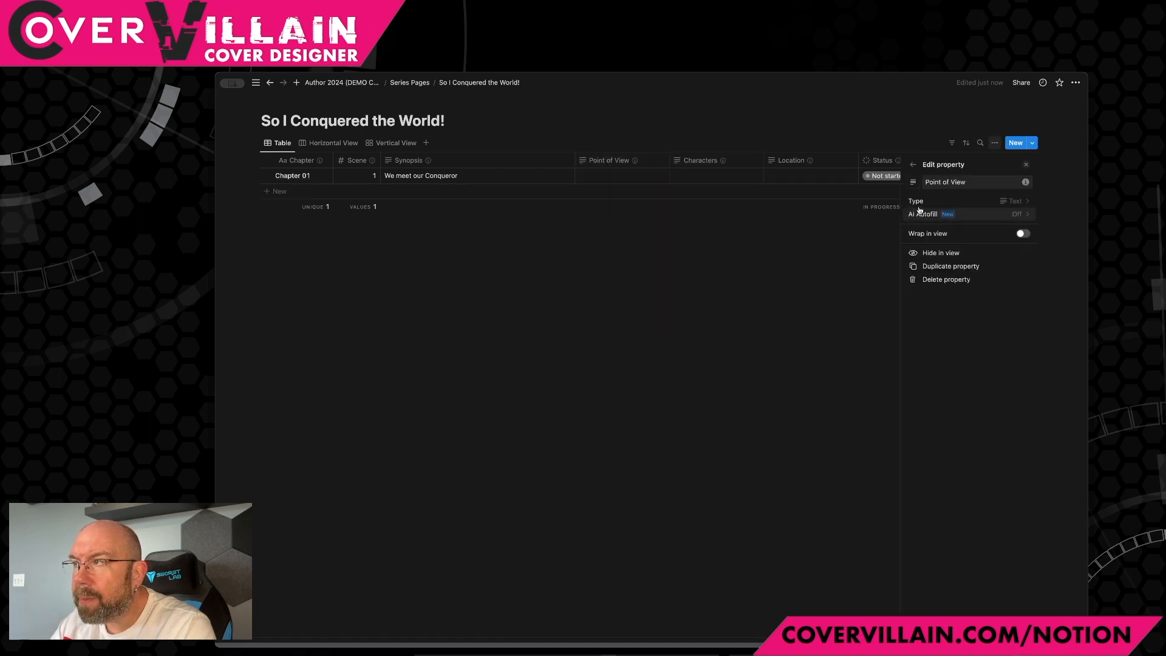
pyautogui.click(1014, 202)
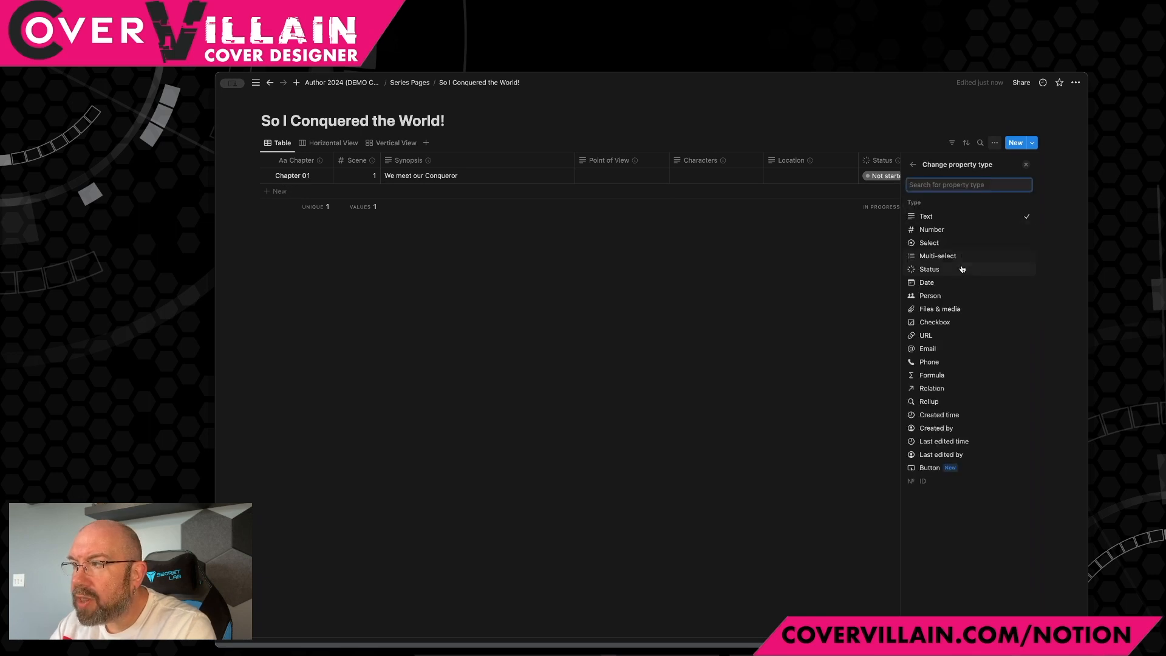
pyautogui.click(932, 390)
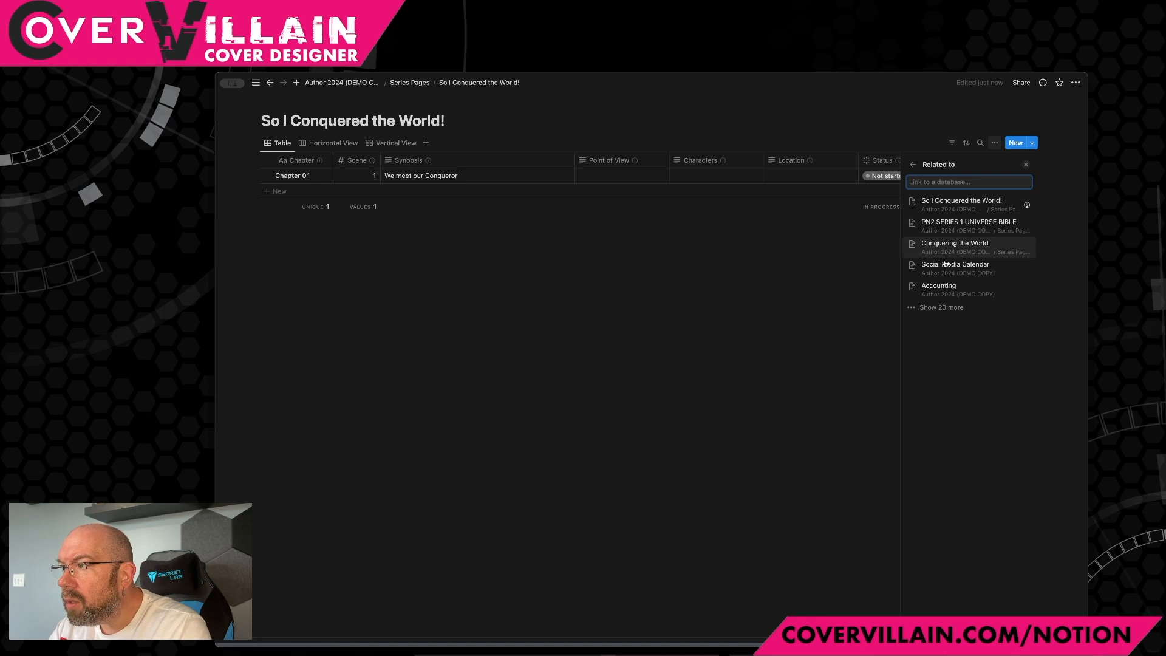
pyautogui.click(944, 308)
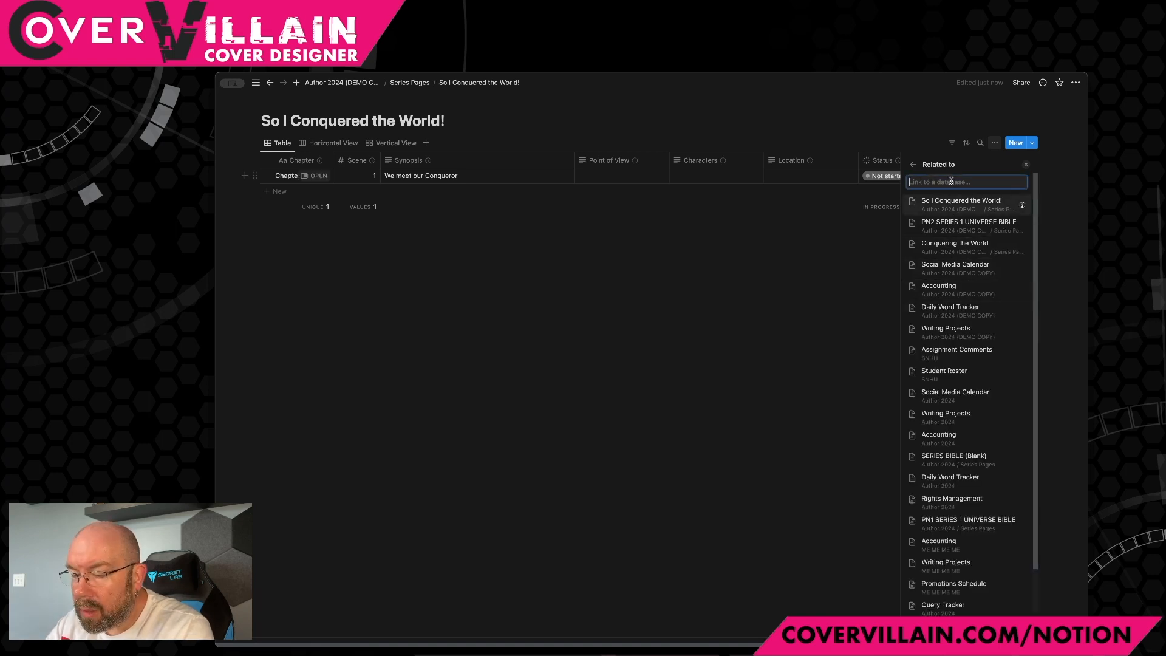
pyautogui.write('conquer')
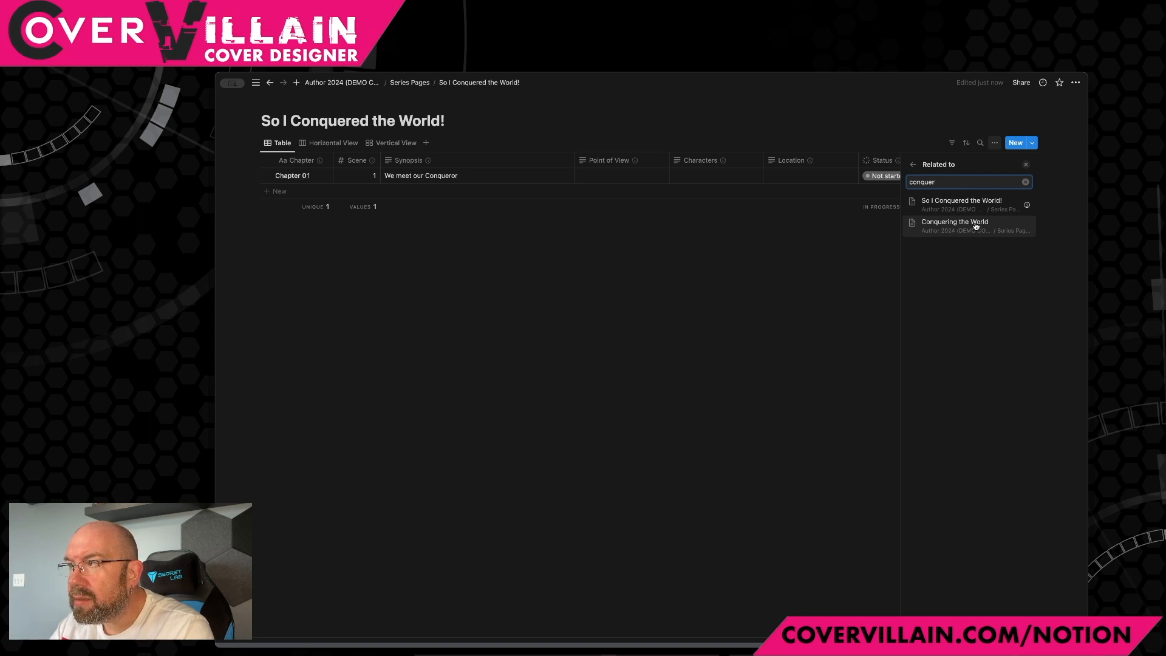
pyautogui.click(976, 226)
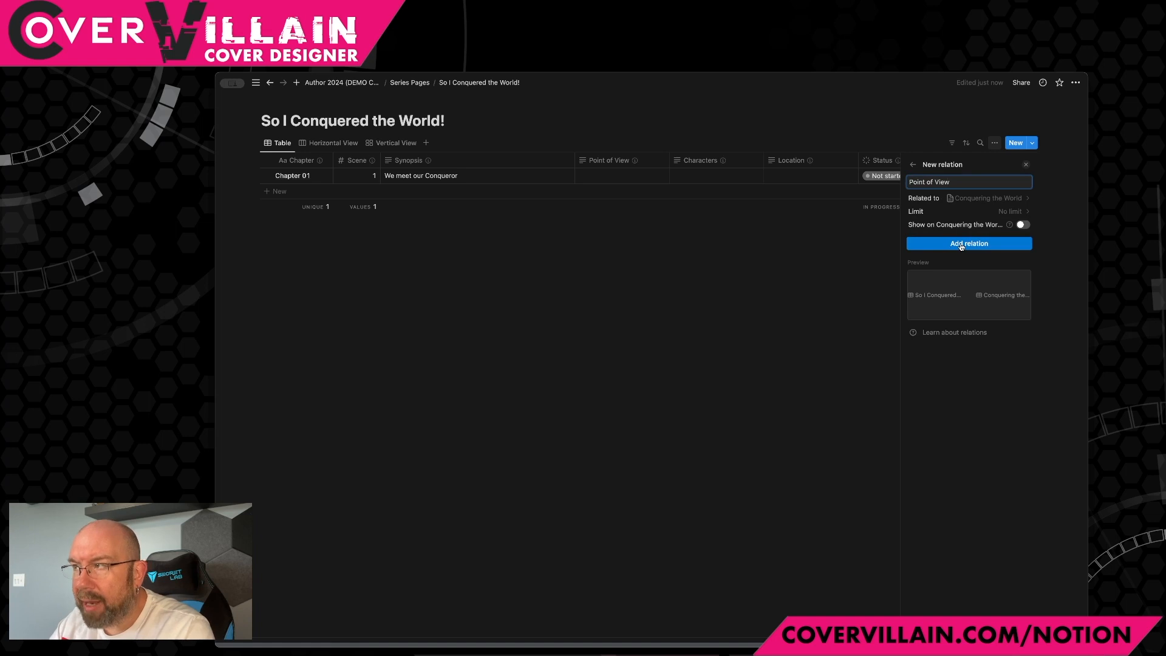
pyautogui.click(962, 246)
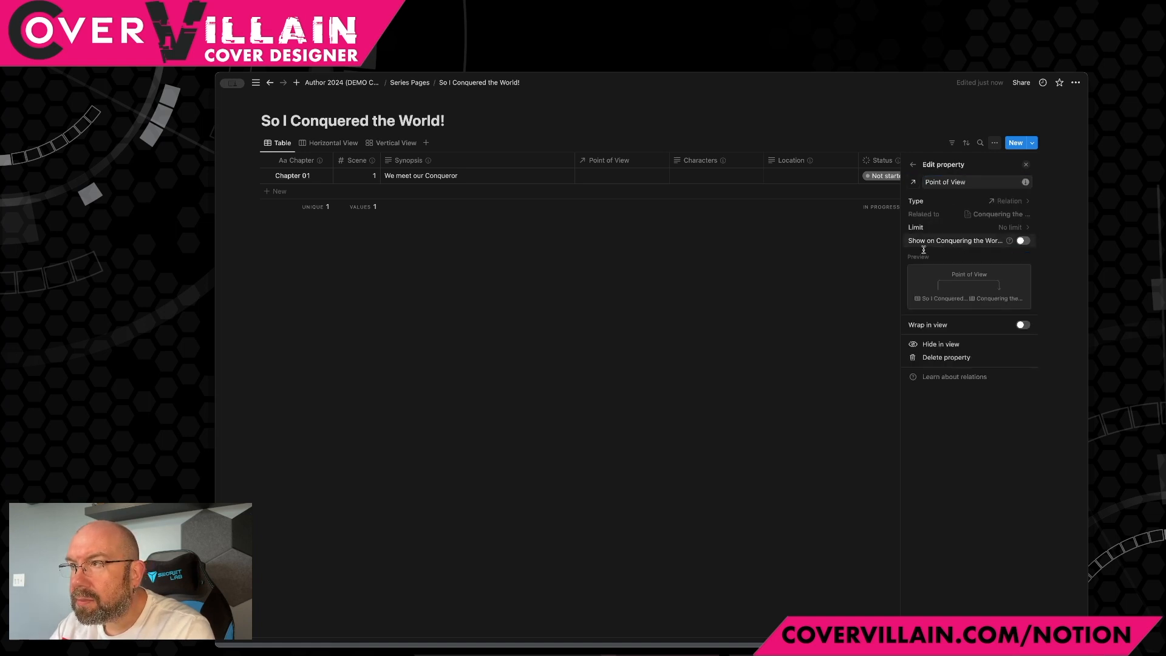
pyautogui.click(716, 230)
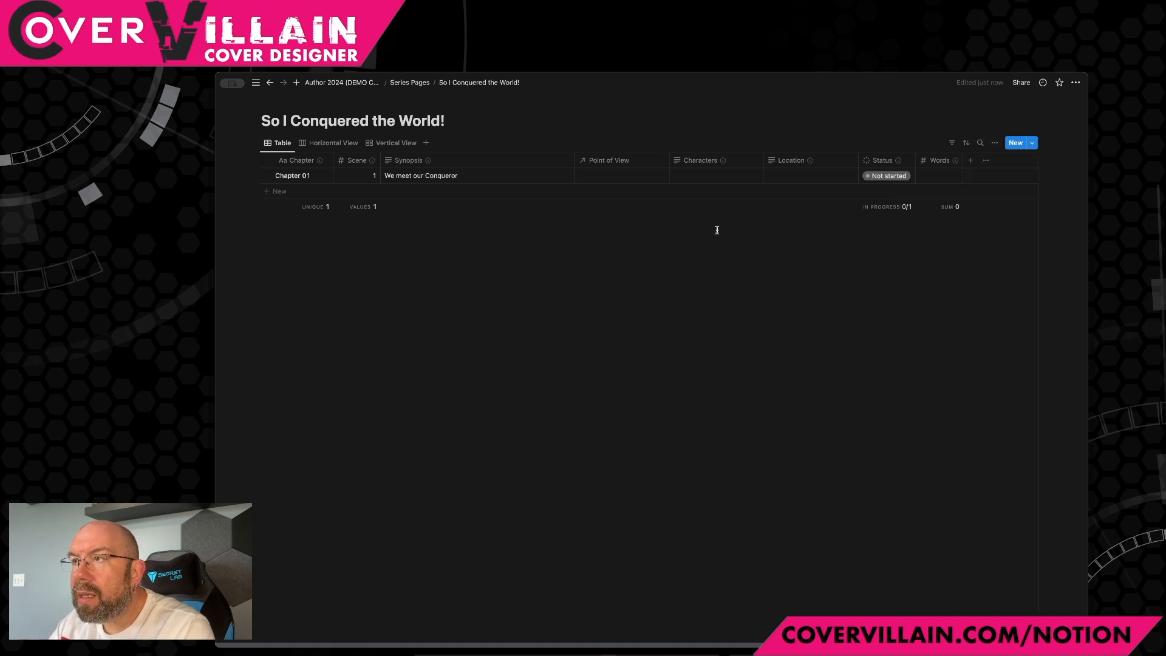
# Link Eloric Mighty Mage as the Point of View for Chapter 01.
pyautogui.click(601, 179)
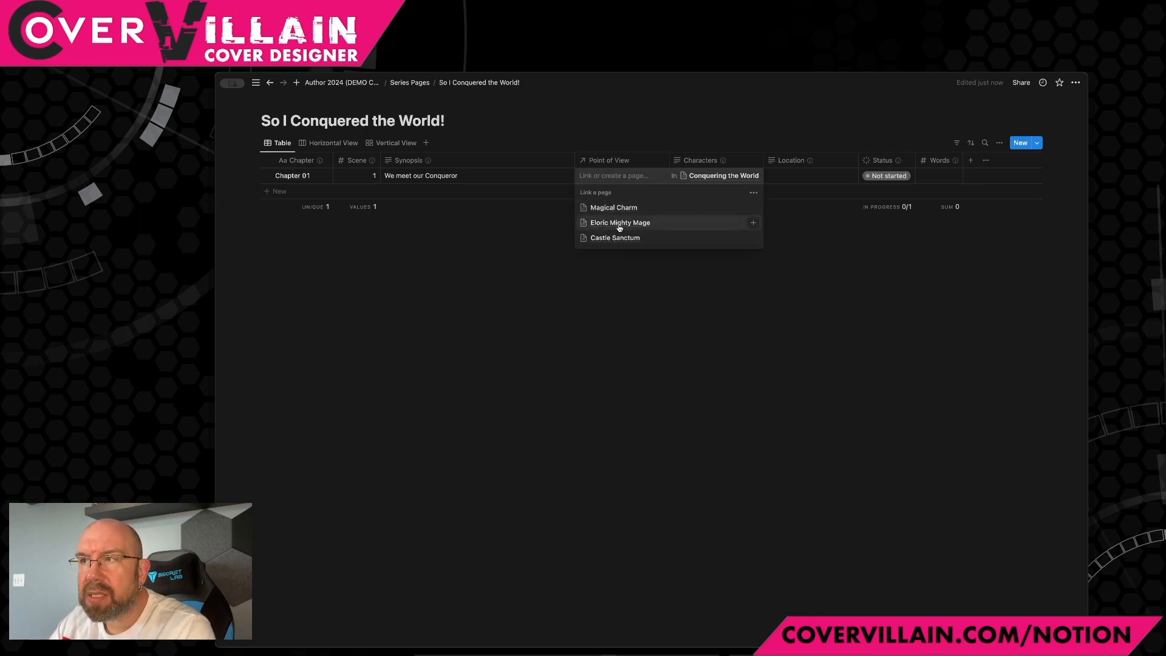
pyautogui.click(620, 225)
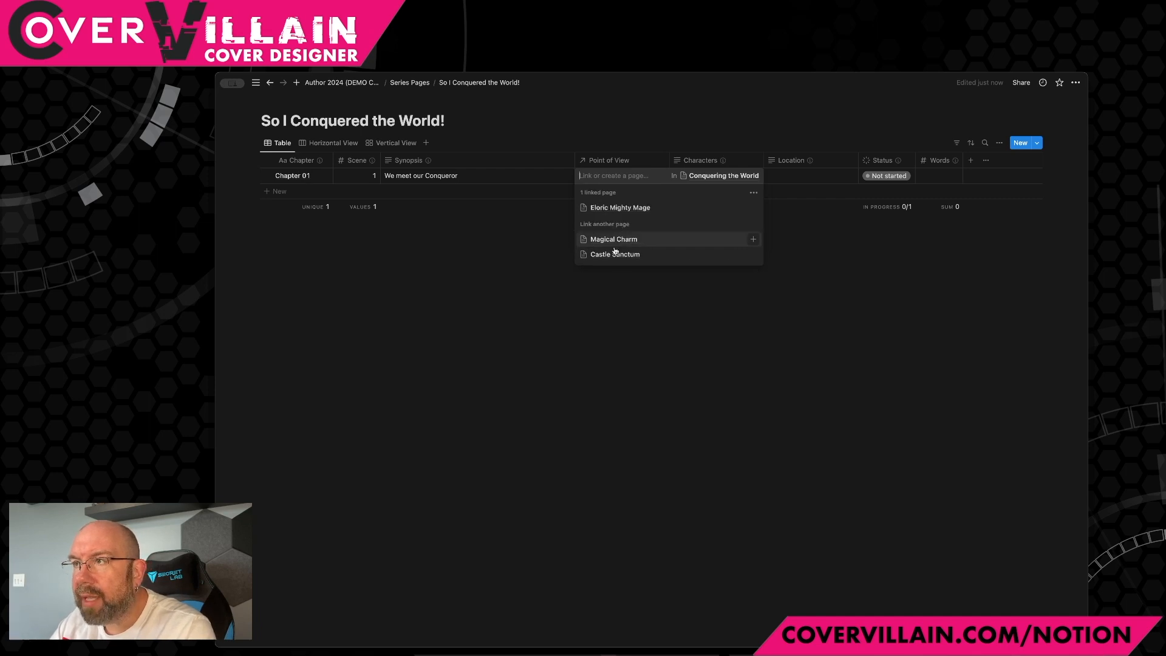
pyautogui.click(701, 307)
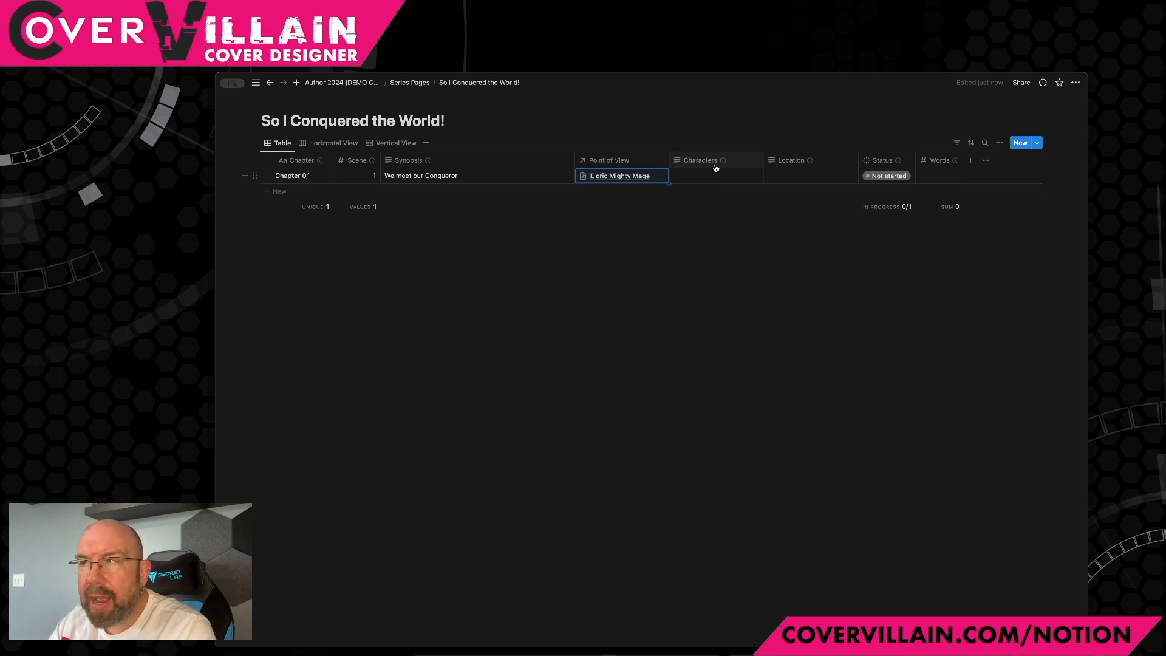
# Convert the Characters property to a relation linked to the Conquering the World database.
pyautogui.click(740, 161)
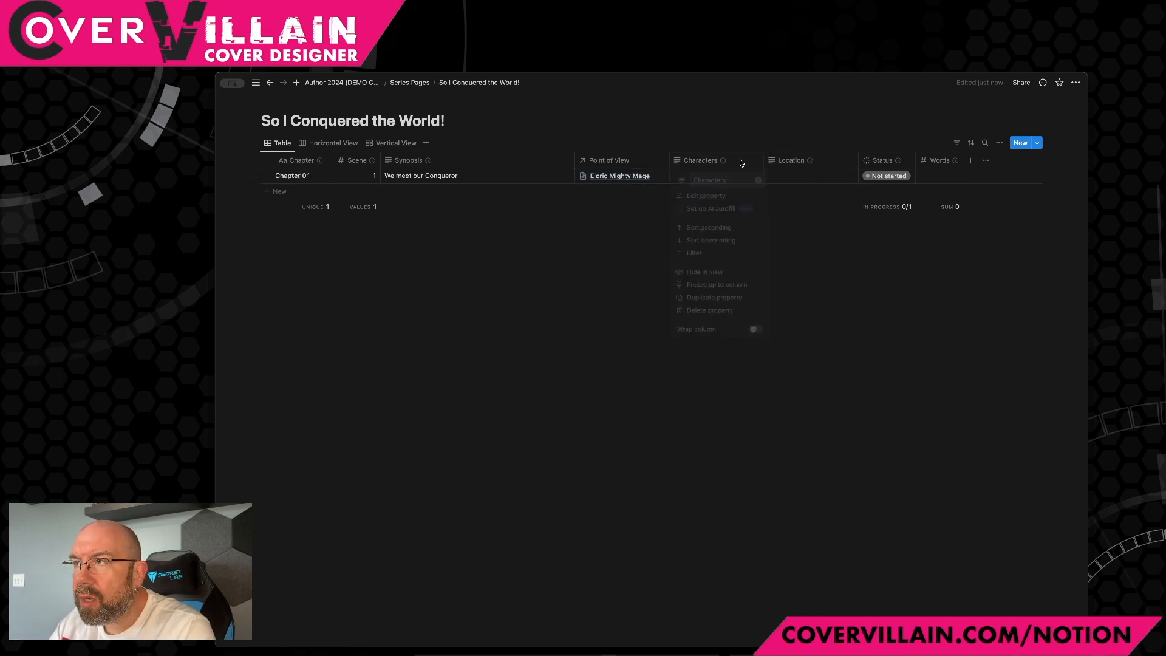
pyautogui.click(704, 197)
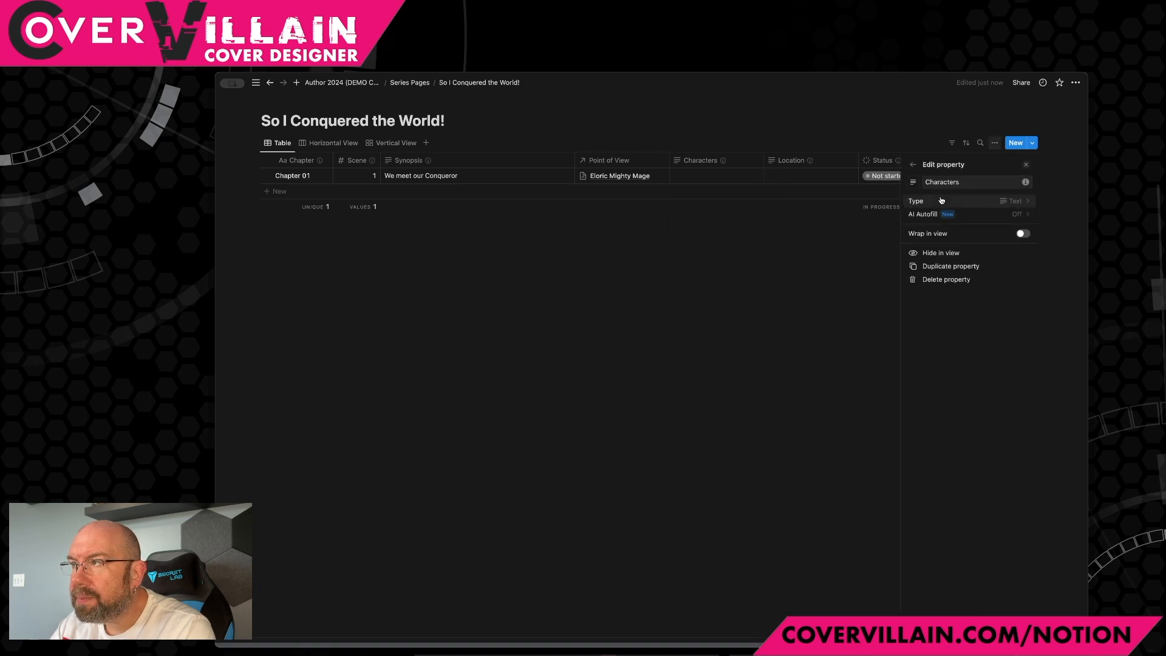
pyautogui.click(996, 207)
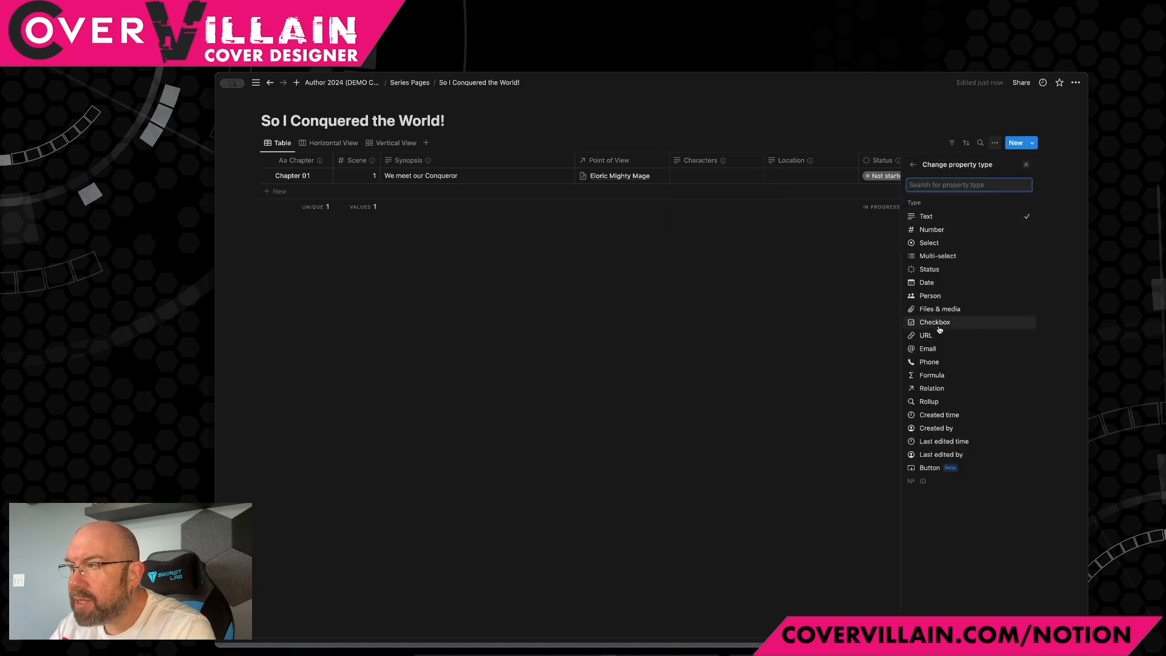
pyautogui.click(929, 389)
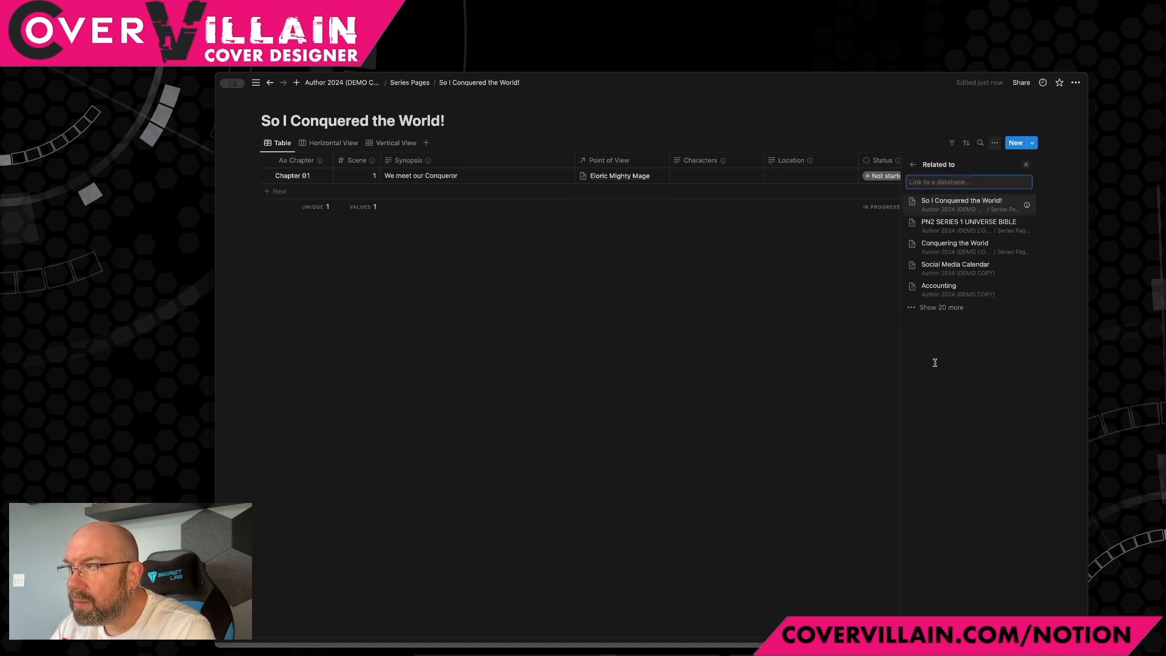
pyautogui.click(987, 251)
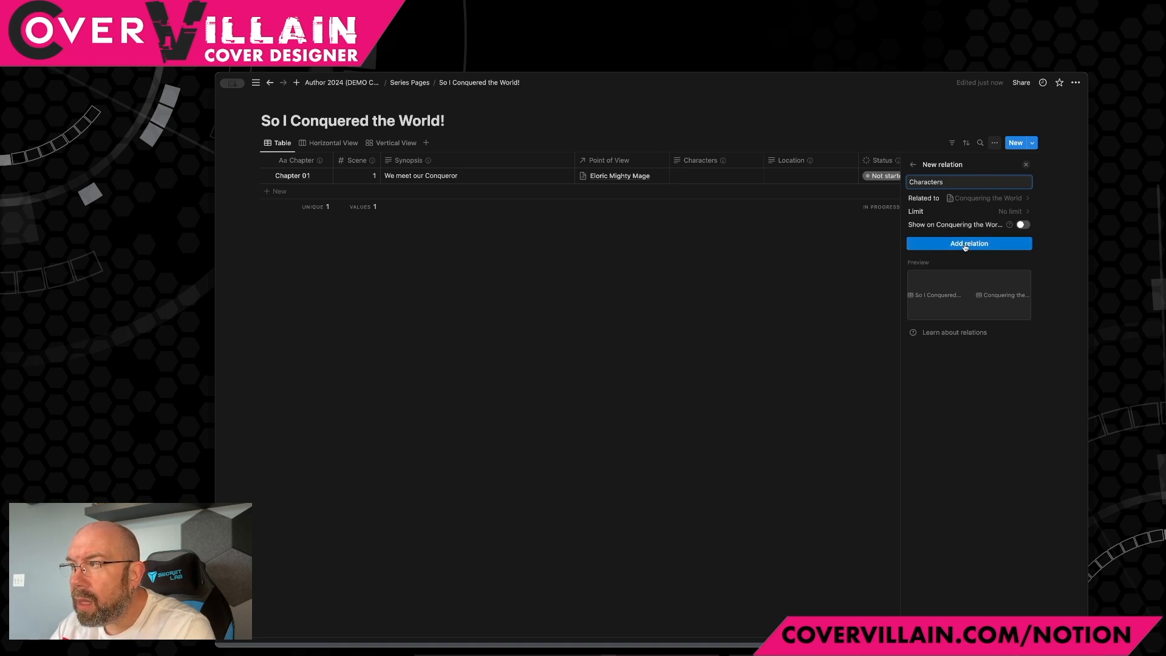
pyautogui.click(965, 245)
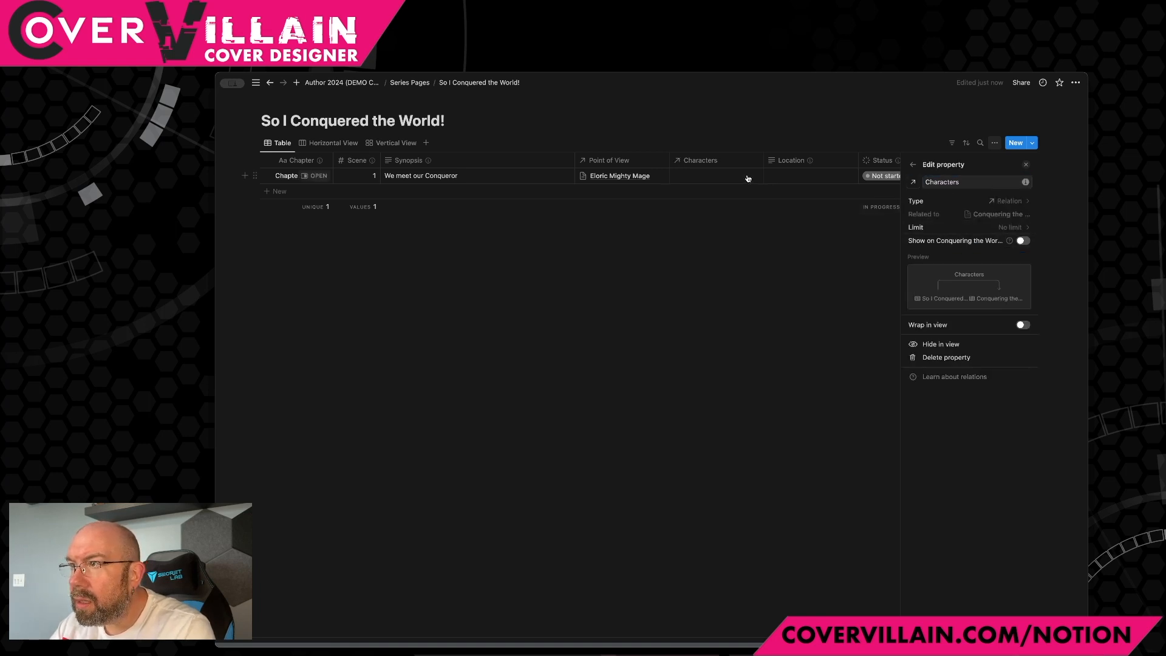
# Create a new Conquering the World page named "Bob The Brave" from Chapter 01's Characters cell and link it there.
pyautogui.click(726, 176)
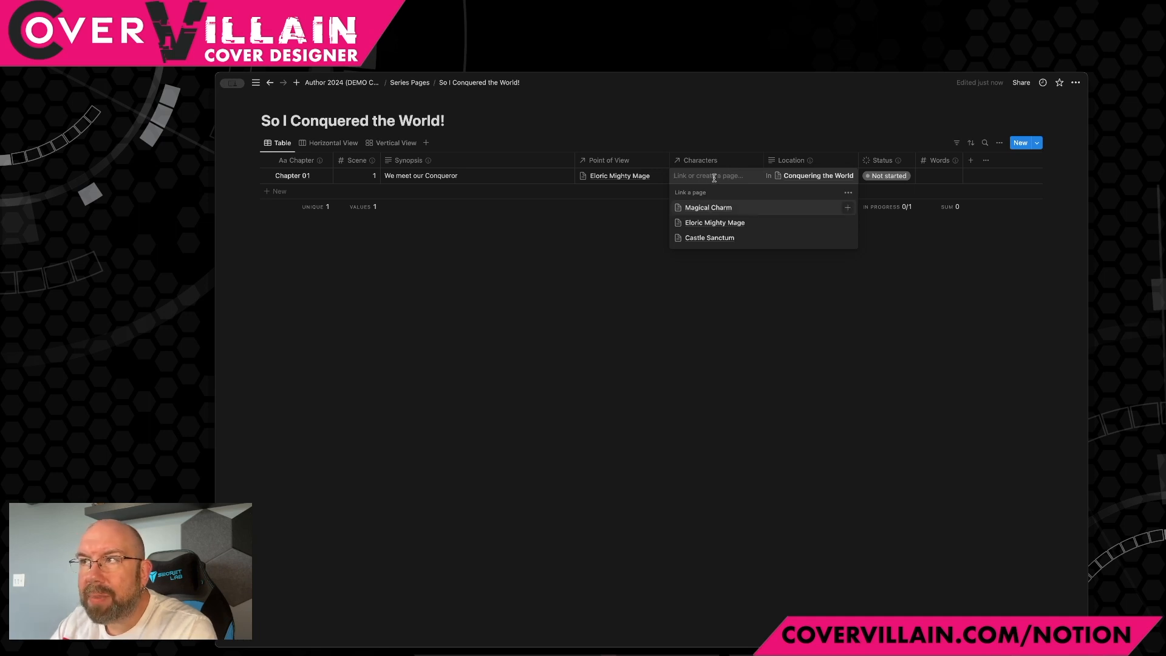
pyautogui.write('B')
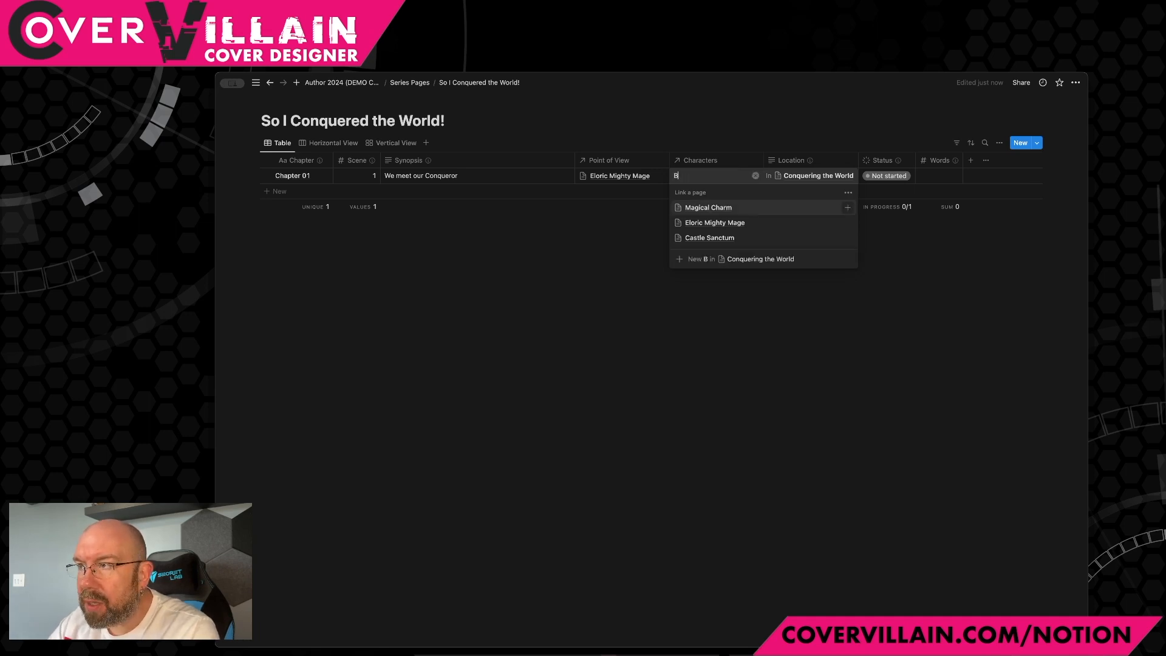
pyautogui.write('ob The Mighty')
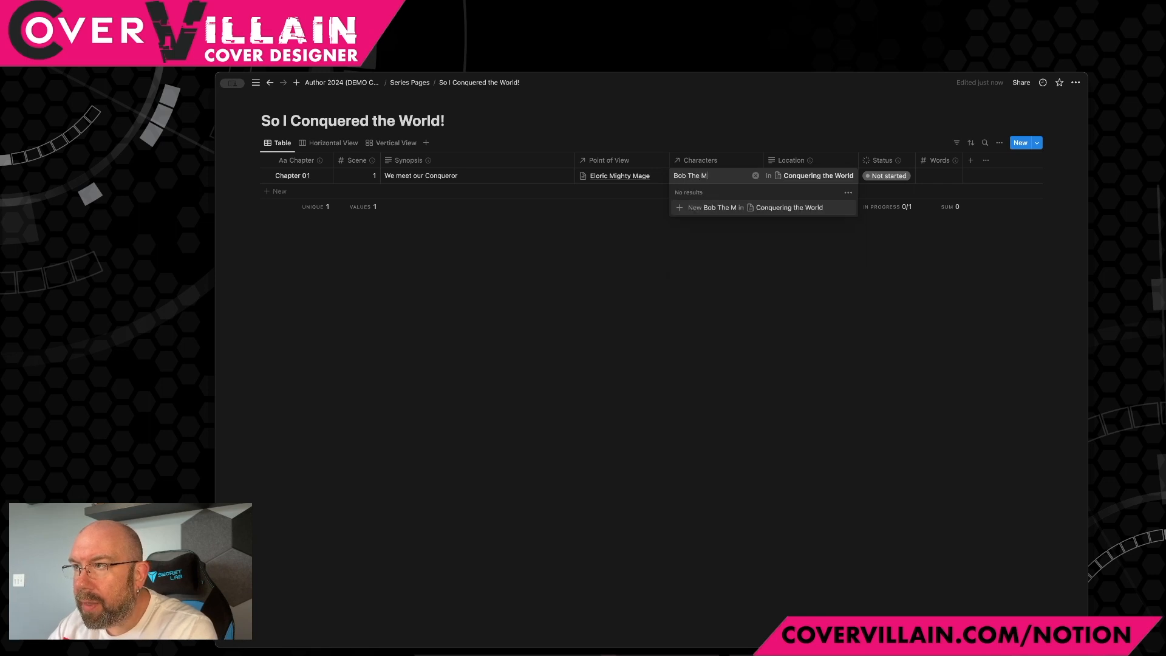
pyautogui.press('BackSpace')
pyautogui.press('BackSpace')
pyautogui.press('BackSpace')
pyautogui.press('BackSpace')
pyautogui.press('BackSpace')
pyautogui.press('BackSpace')
pyautogui.write('Brave')
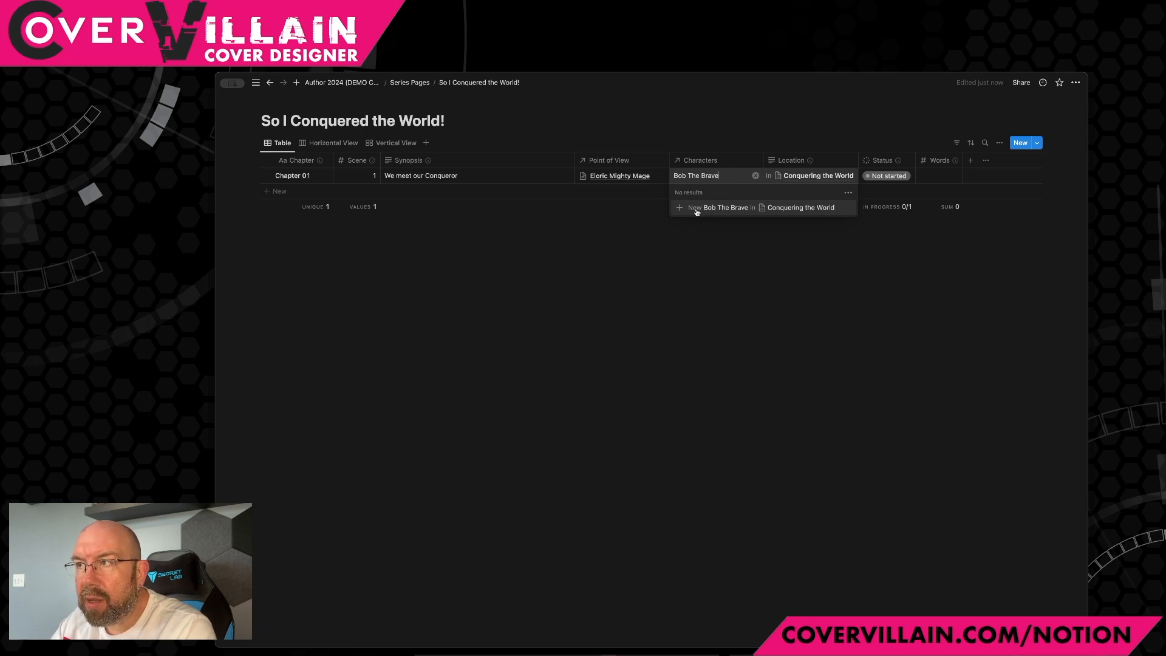
pyautogui.click(725, 210)
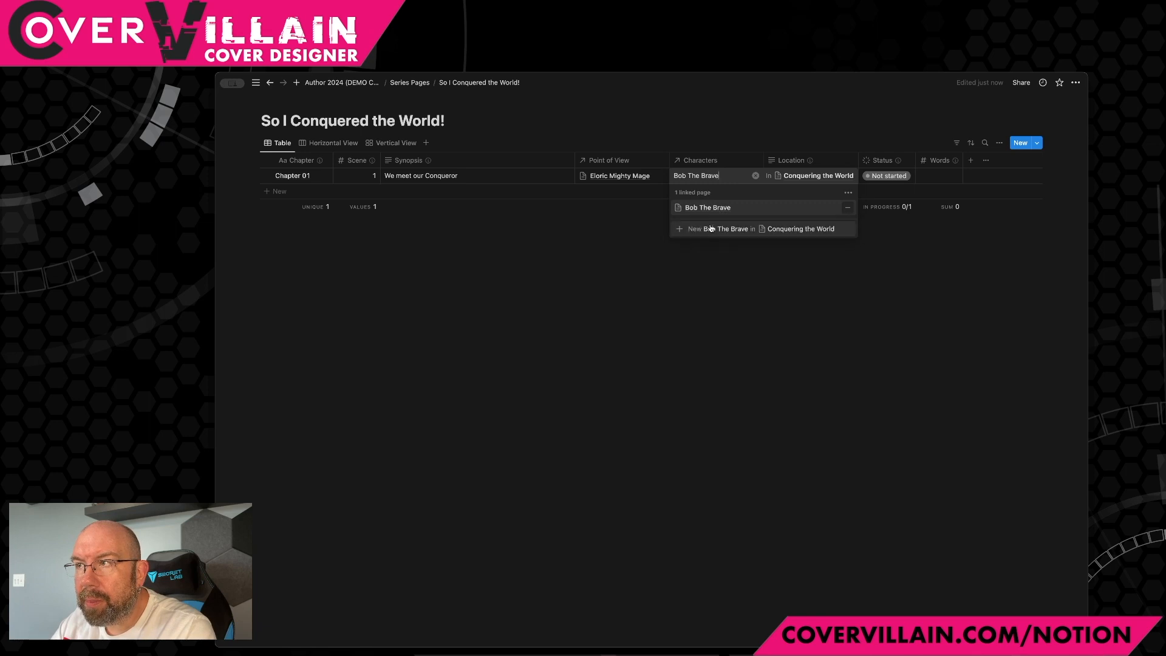
pyautogui.press('Escape')
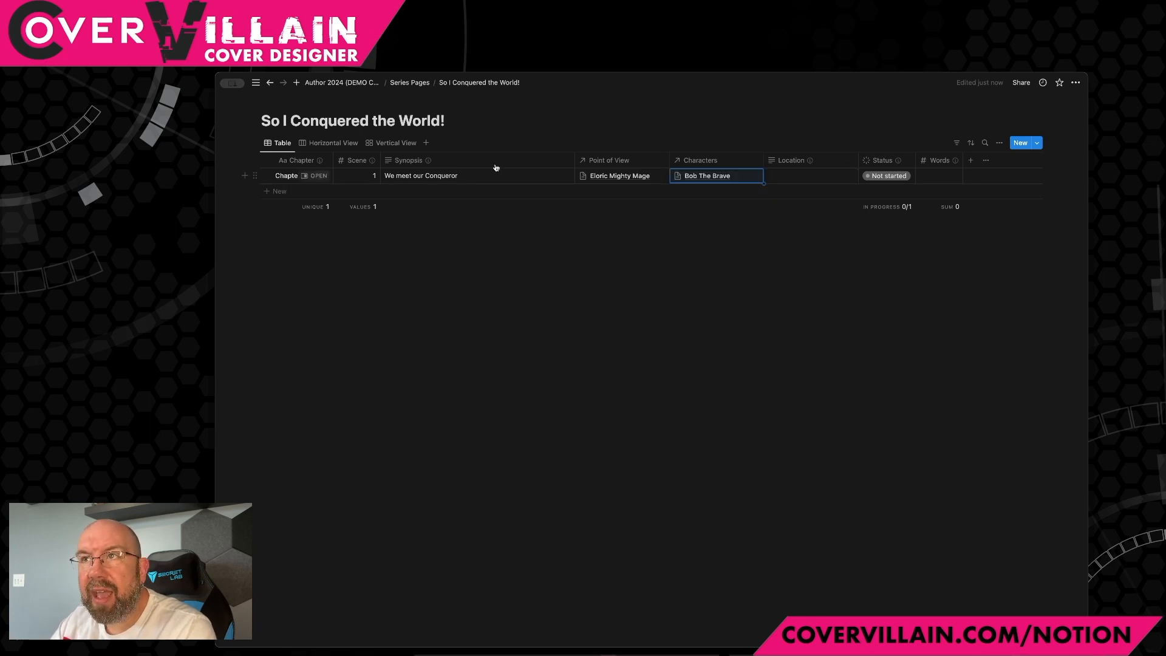
# Check the Conquering the World series bible for the Bob The Brave entry and return to the So I Conquered the World! outline.
pyautogui.click(410, 84)
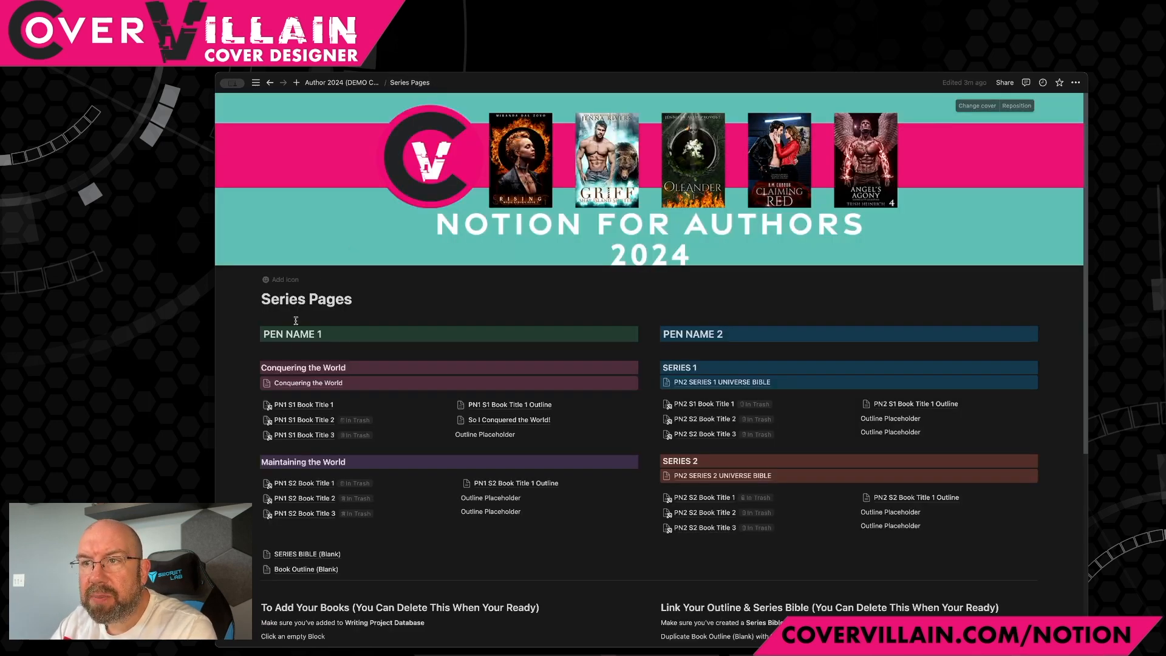
pyautogui.click(294, 384)
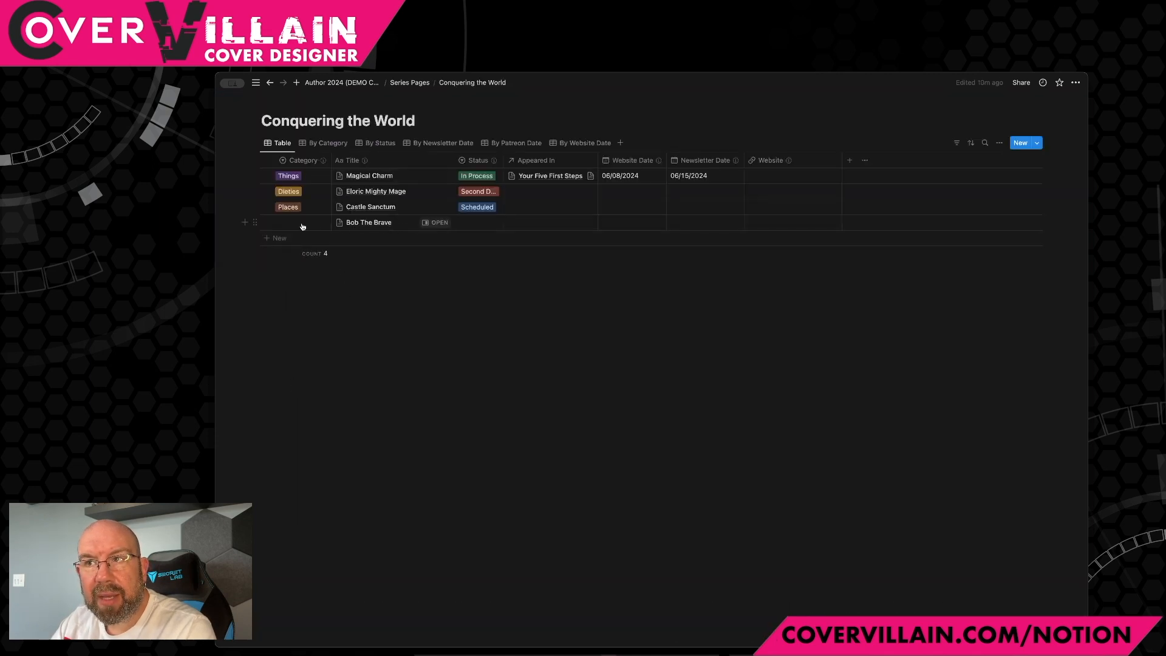
pyautogui.click(419, 86)
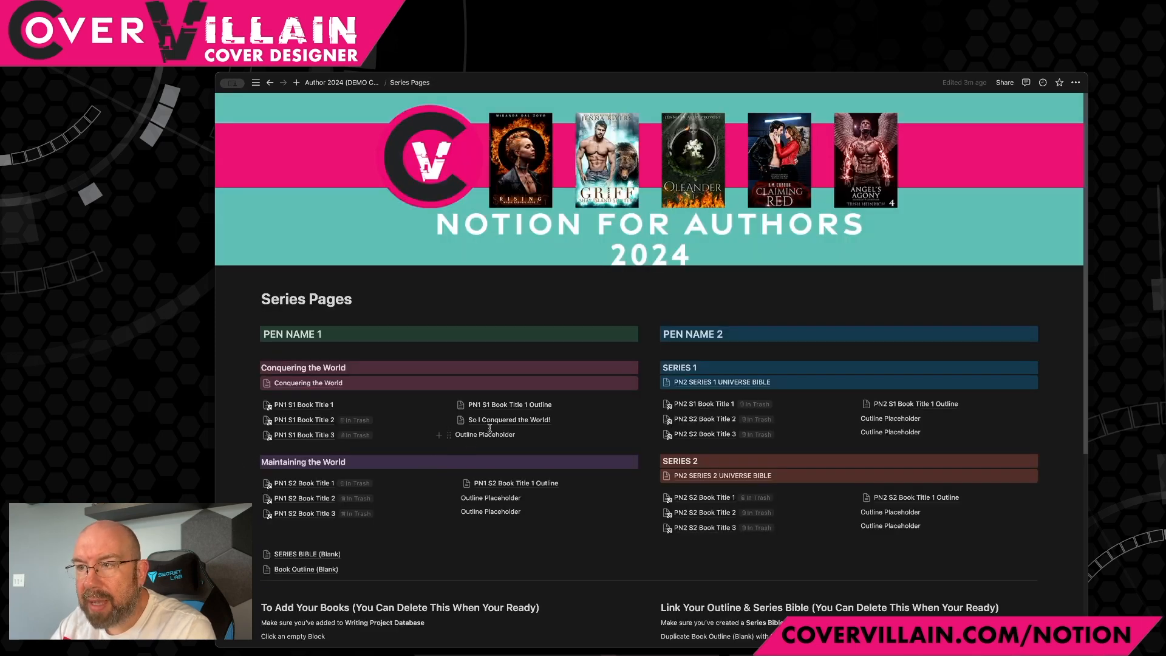
pyautogui.click(496, 419)
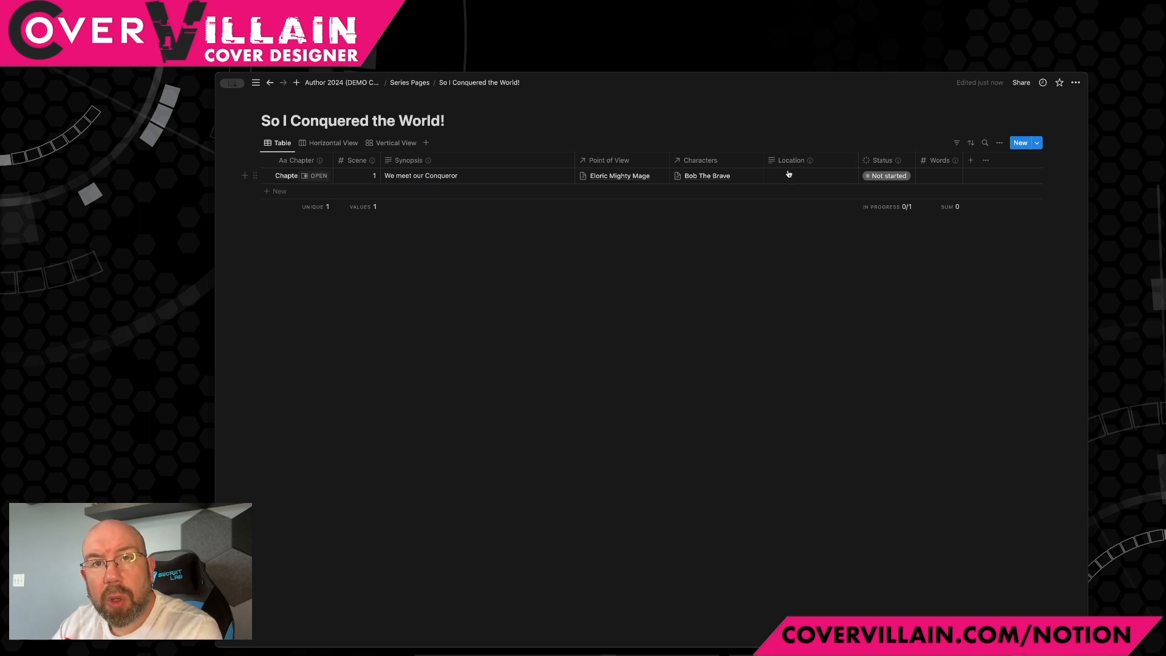
# Convert the Location property to a relation linked to the So I Conquered the World! database and check the pages it offers for Chapter 01.
pyautogui.click(817, 161)
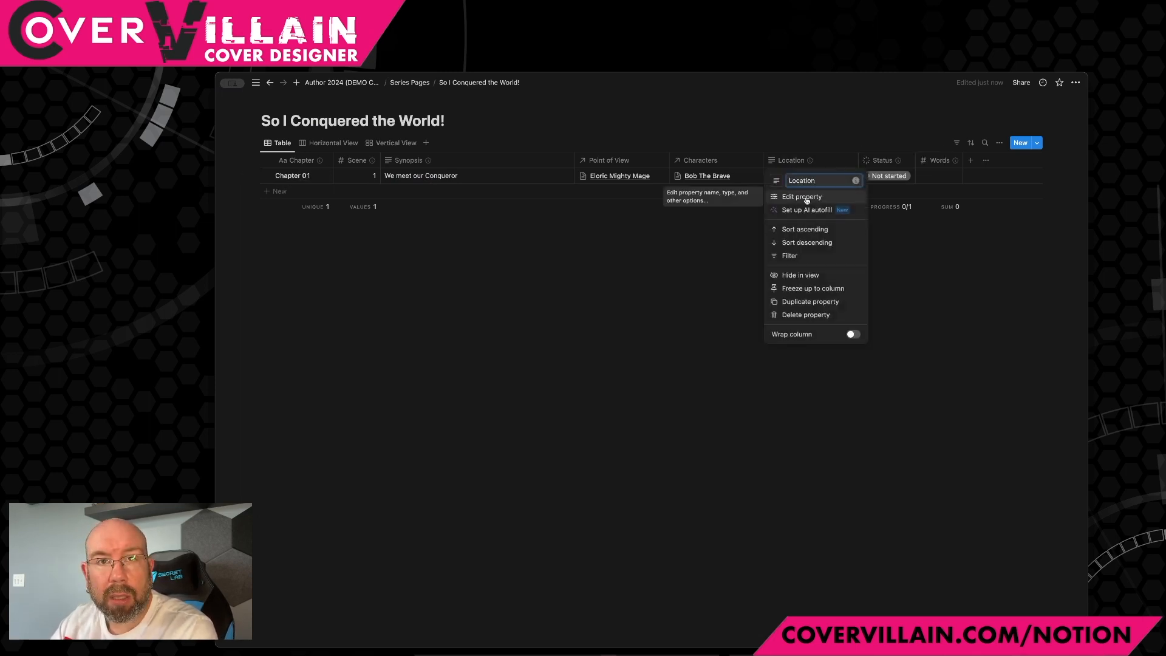
pyautogui.click(806, 199)
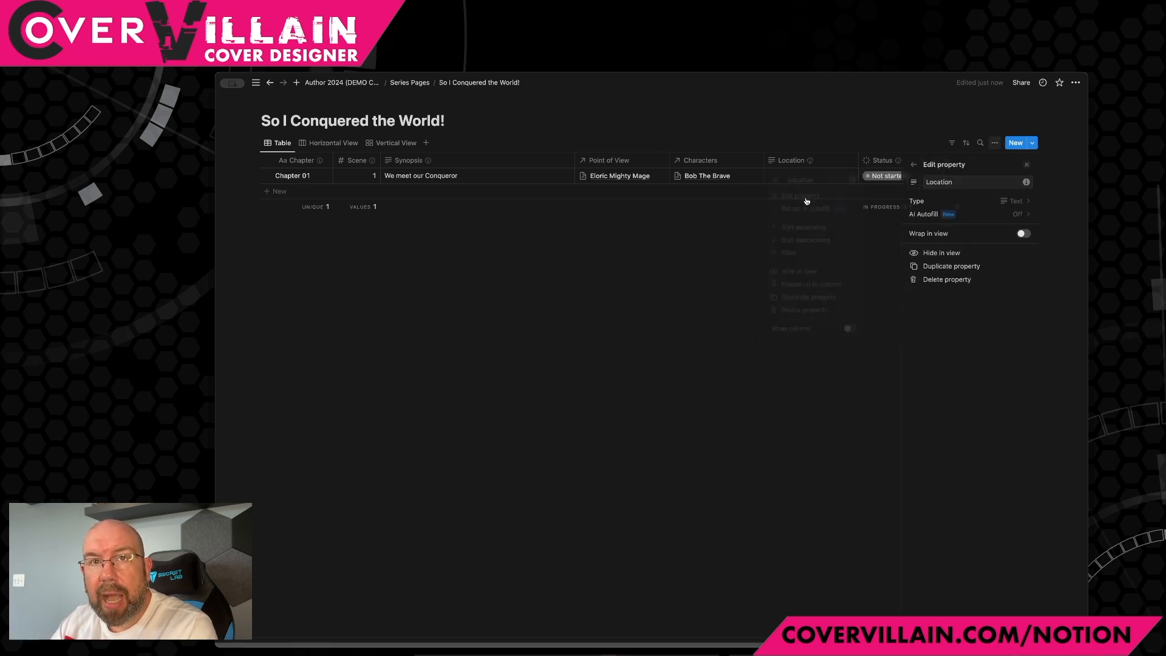
pyautogui.click(952, 201)
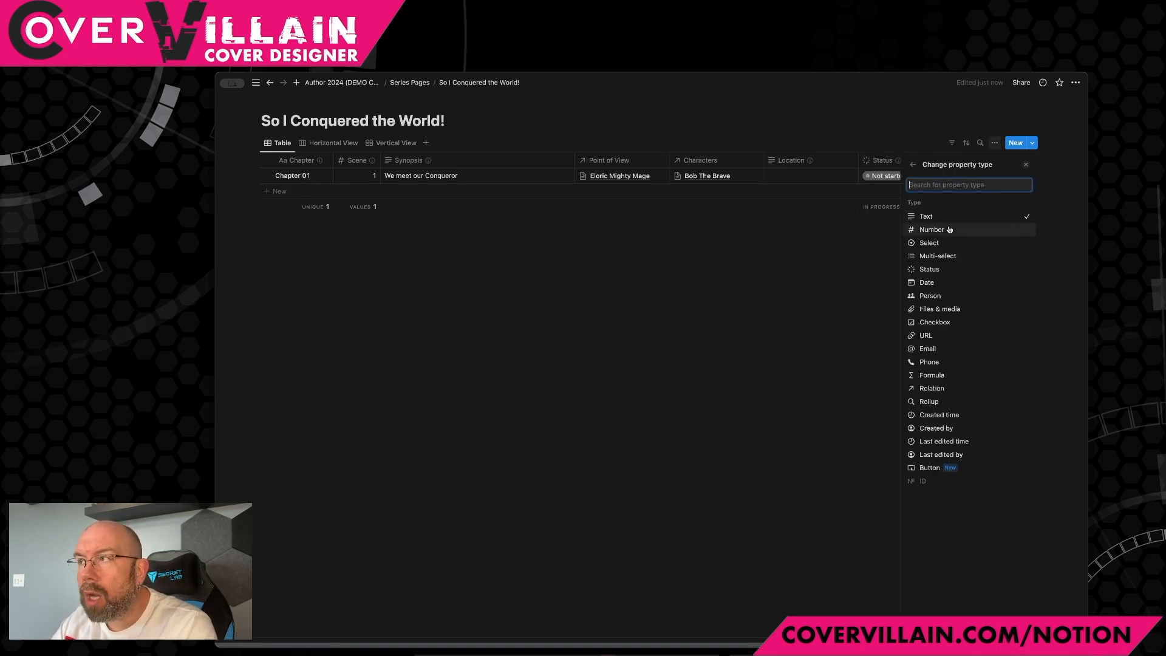
pyautogui.click(932, 389)
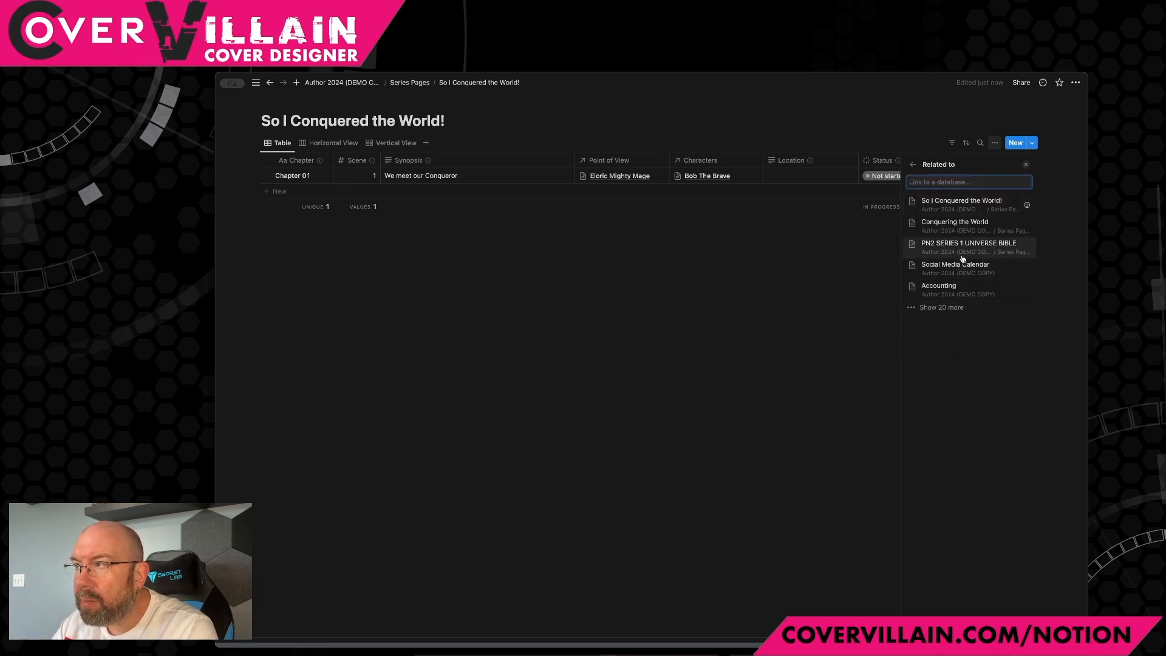
pyautogui.click(964, 207)
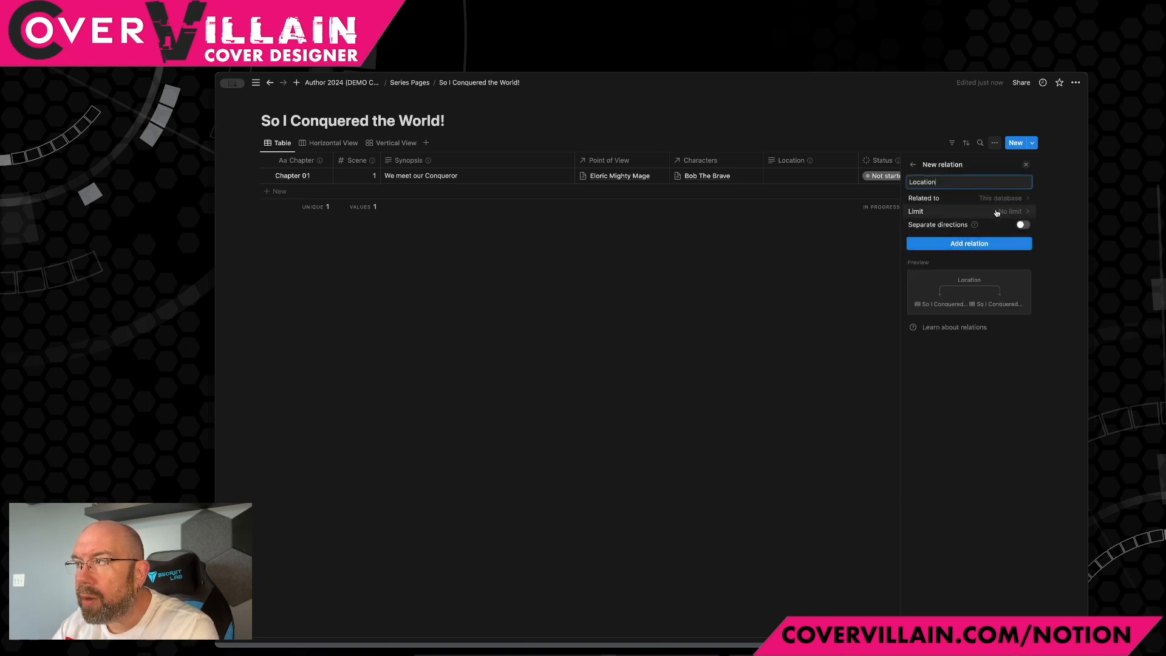
pyautogui.click(982, 248)
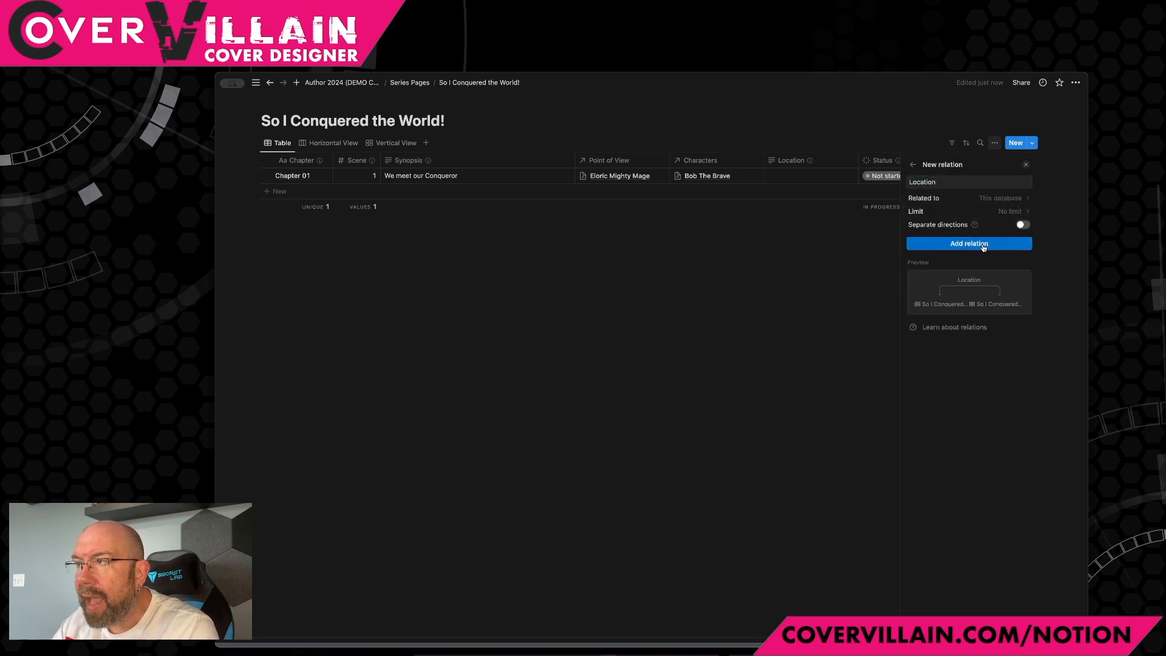
pyautogui.click(874, 265)
pyautogui.click(813, 175)
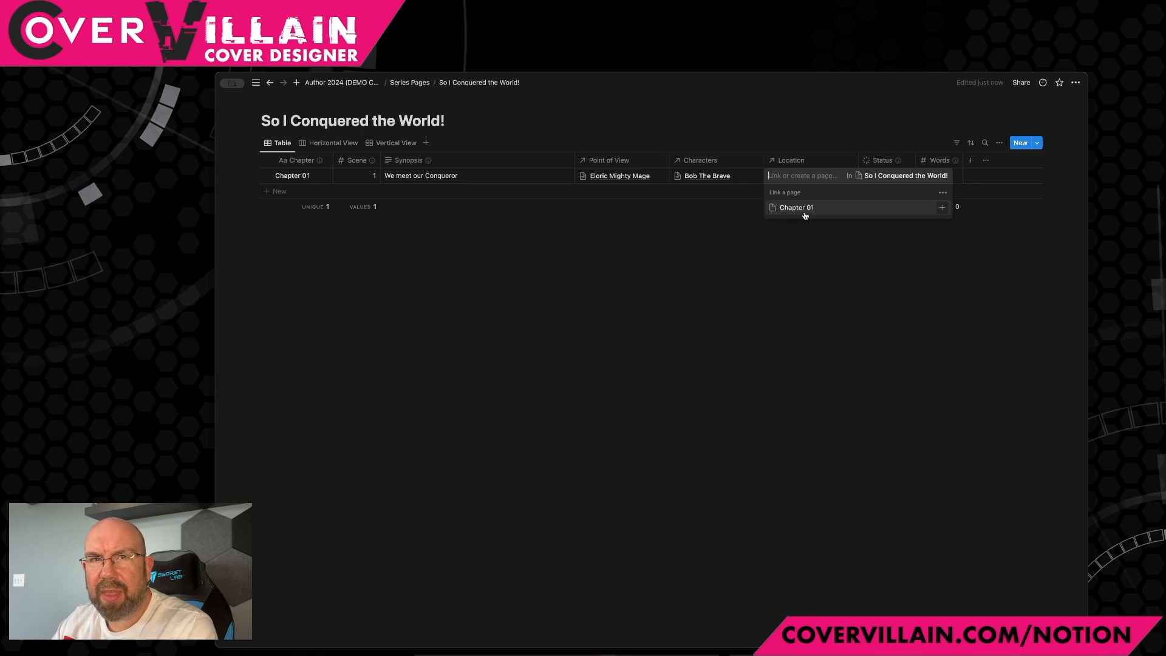
pyautogui.press('Escape')
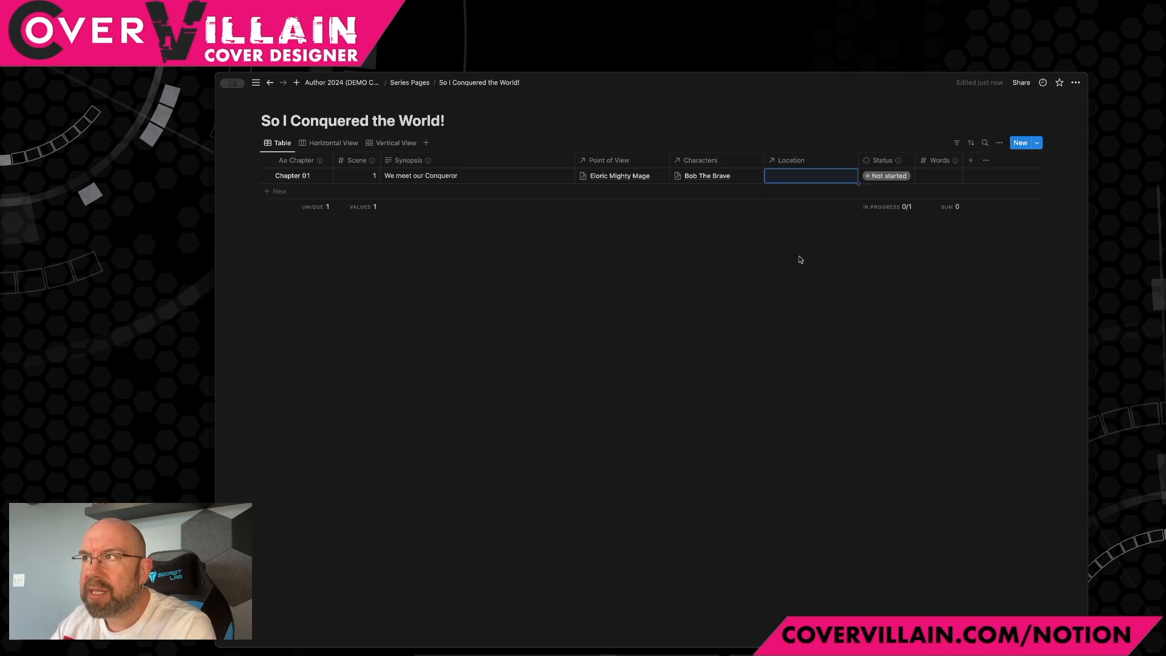
# Change the Location property's type back to Text.
pyautogui.click(809, 161)
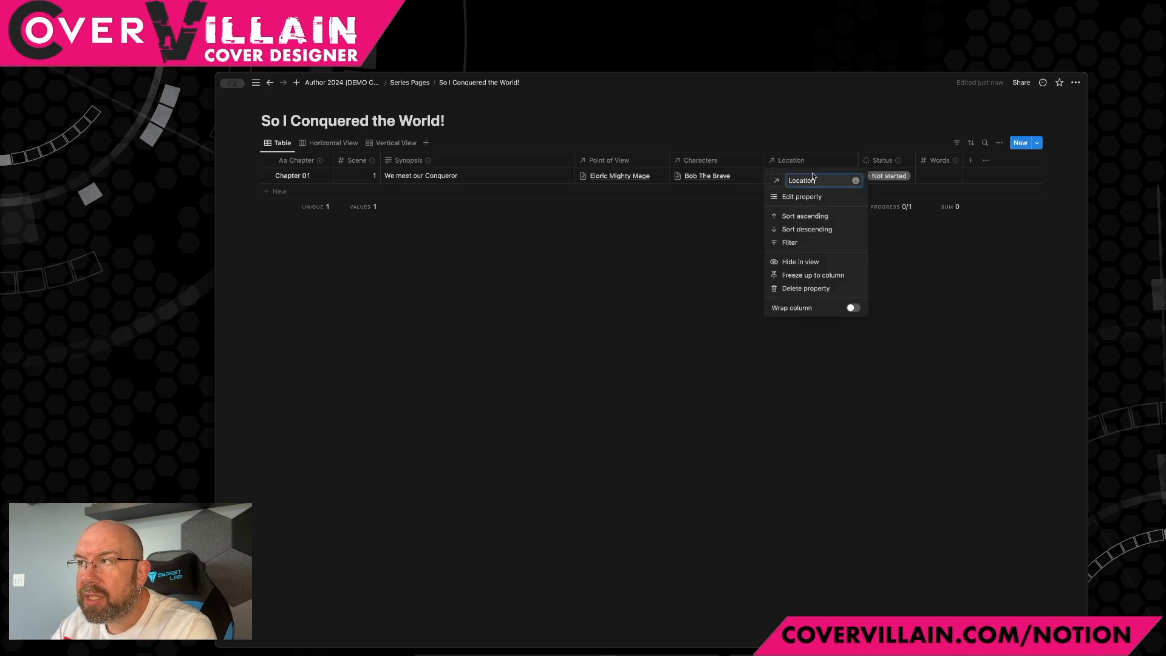
pyautogui.click(803, 198)
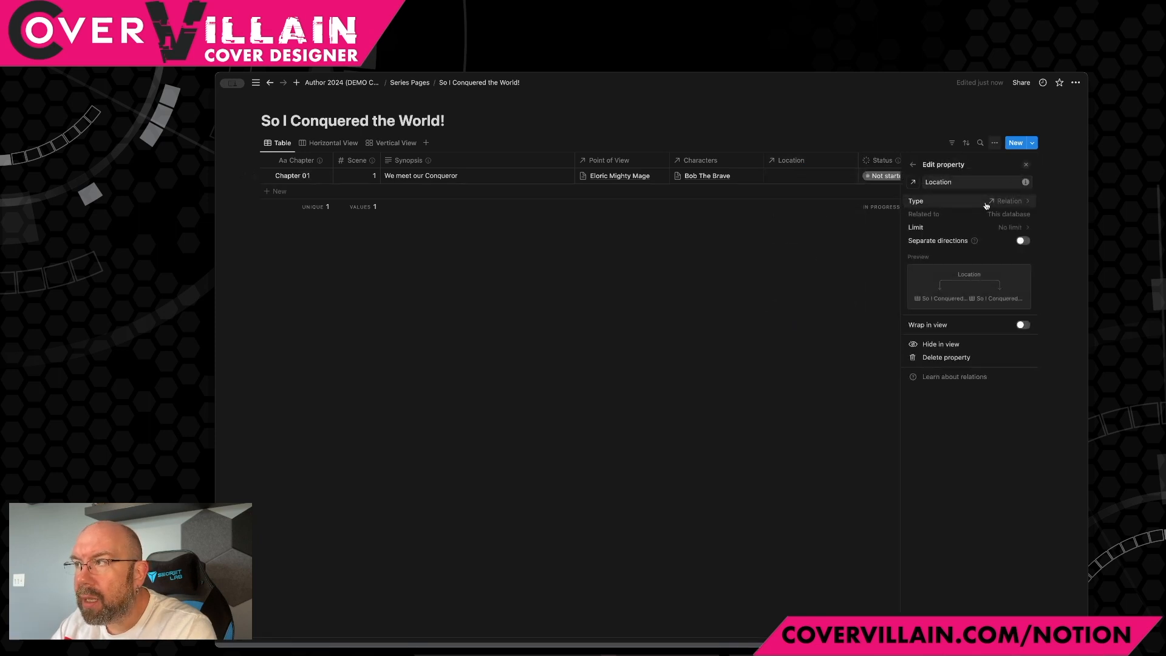
pyautogui.click(989, 205)
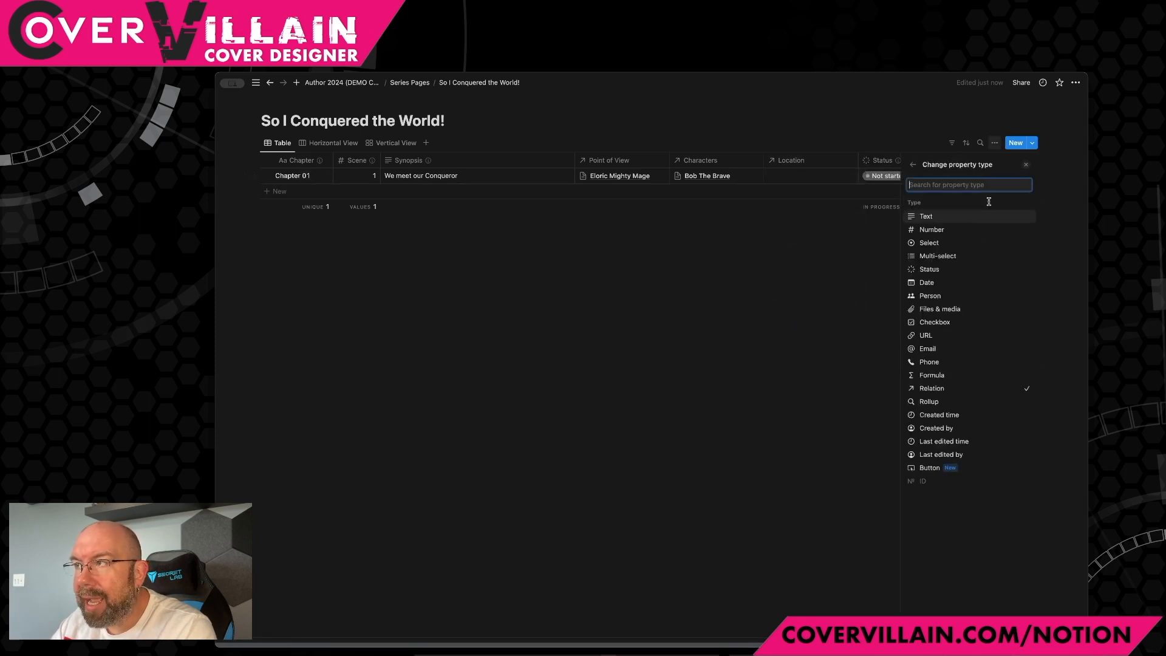
pyautogui.click(928, 218)
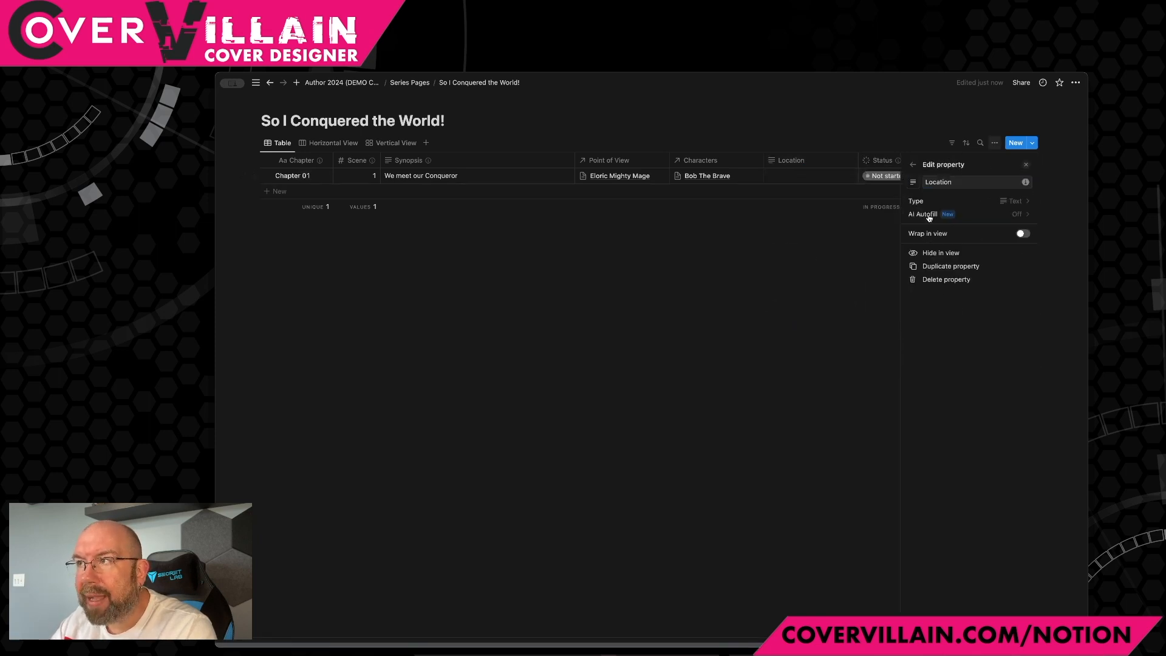
# Convert the Location property to a relation linked to the Conquering the World database.
pyautogui.click(962, 203)
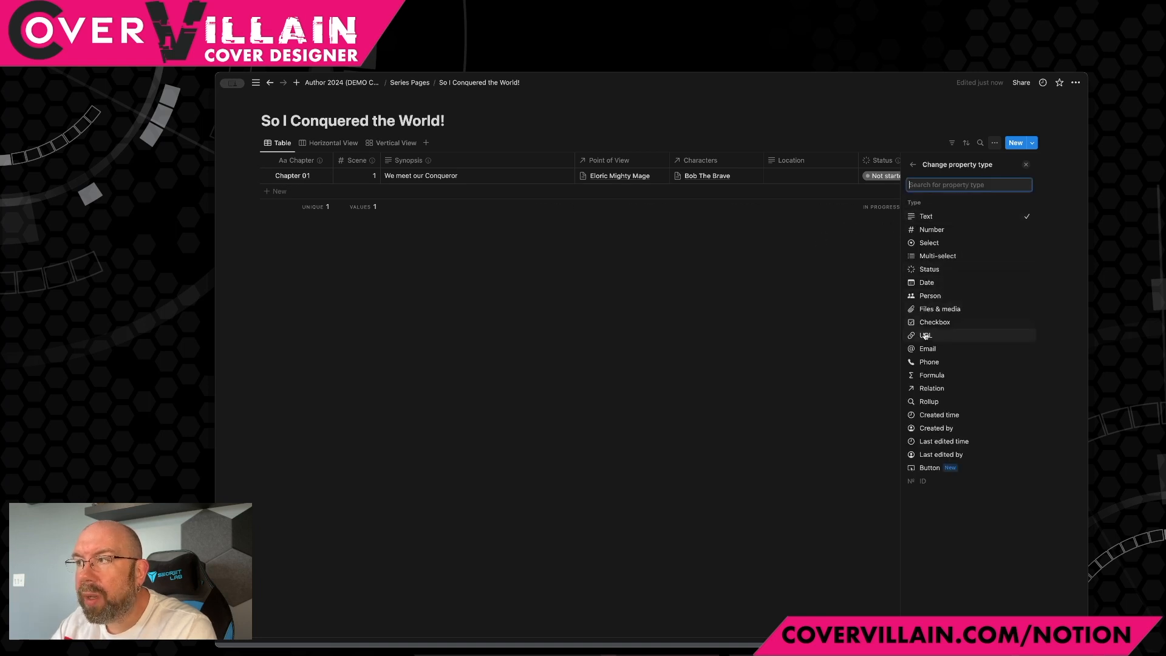
pyautogui.click(925, 389)
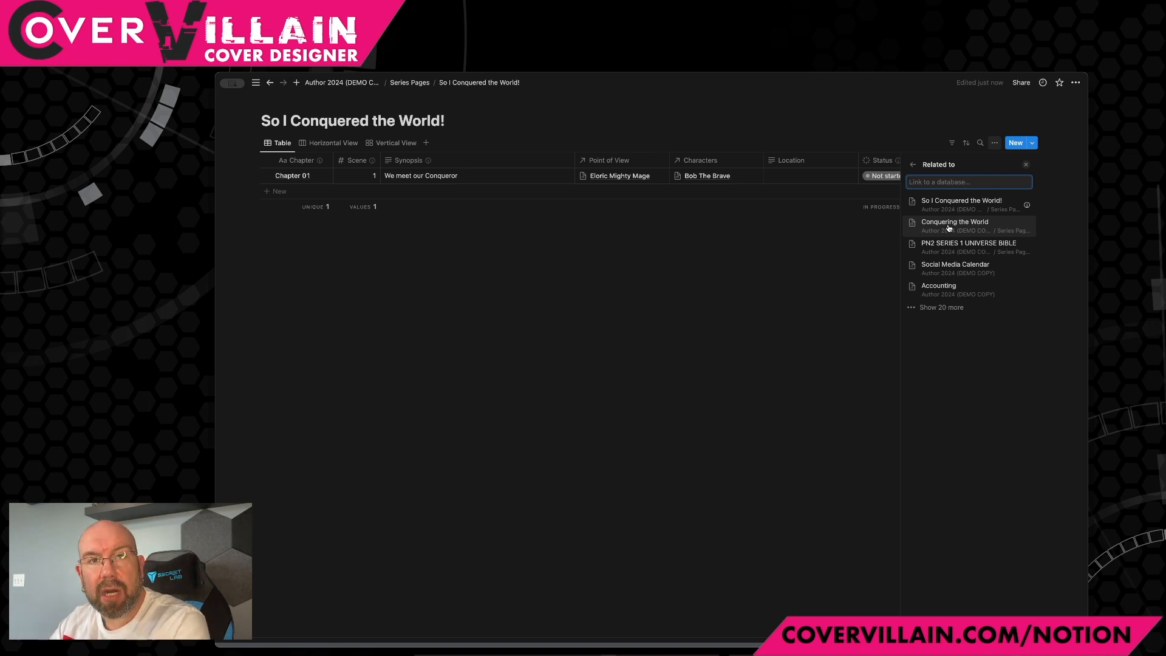
pyautogui.click(949, 228)
pyautogui.click(951, 244)
pyautogui.click(823, 230)
# Link Castle Sanctum as Chapter 01's Location and set the chapter's Status to In progress.
pyautogui.click(800, 177)
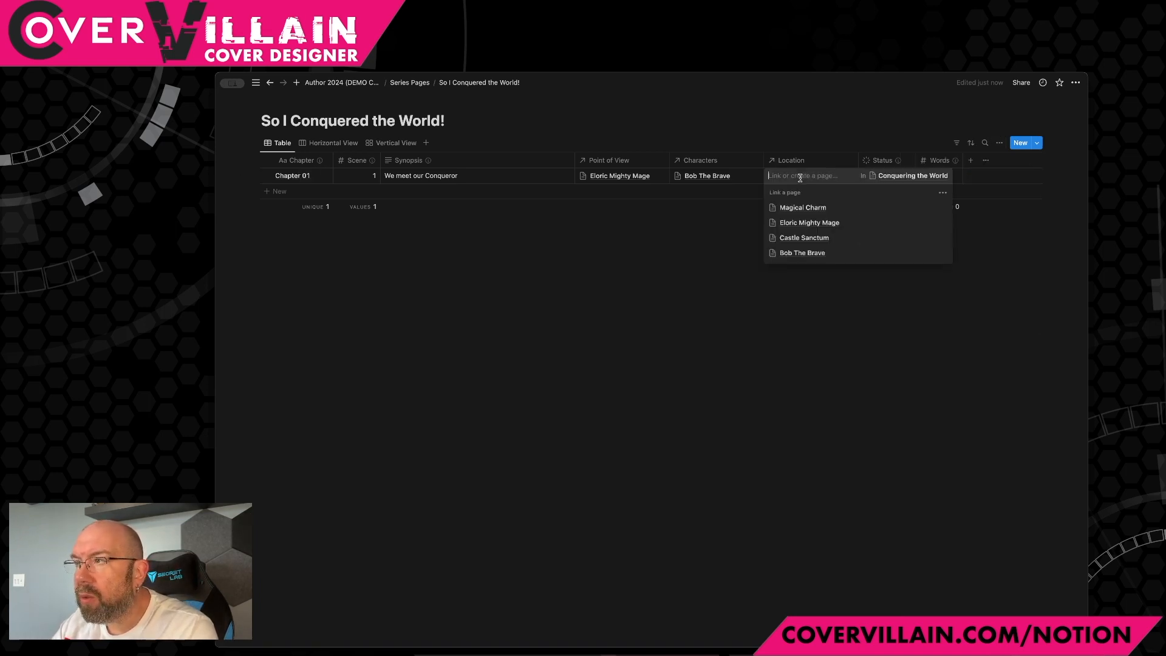
pyautogui.click(801, 238)
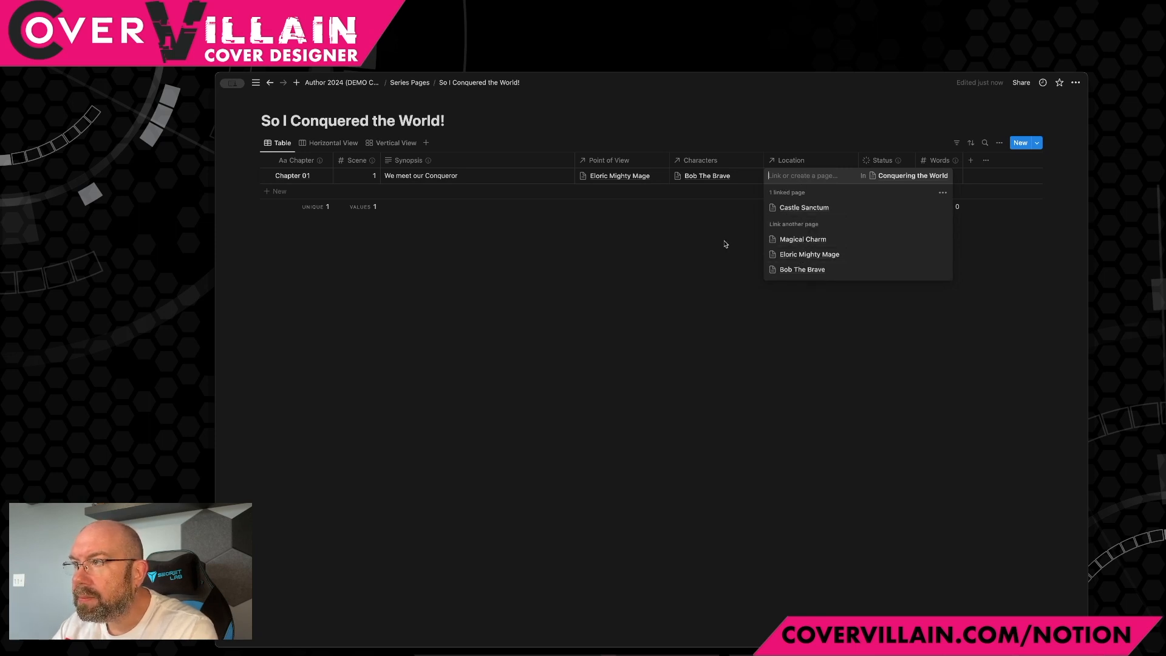
pyautogui.press('Escape')
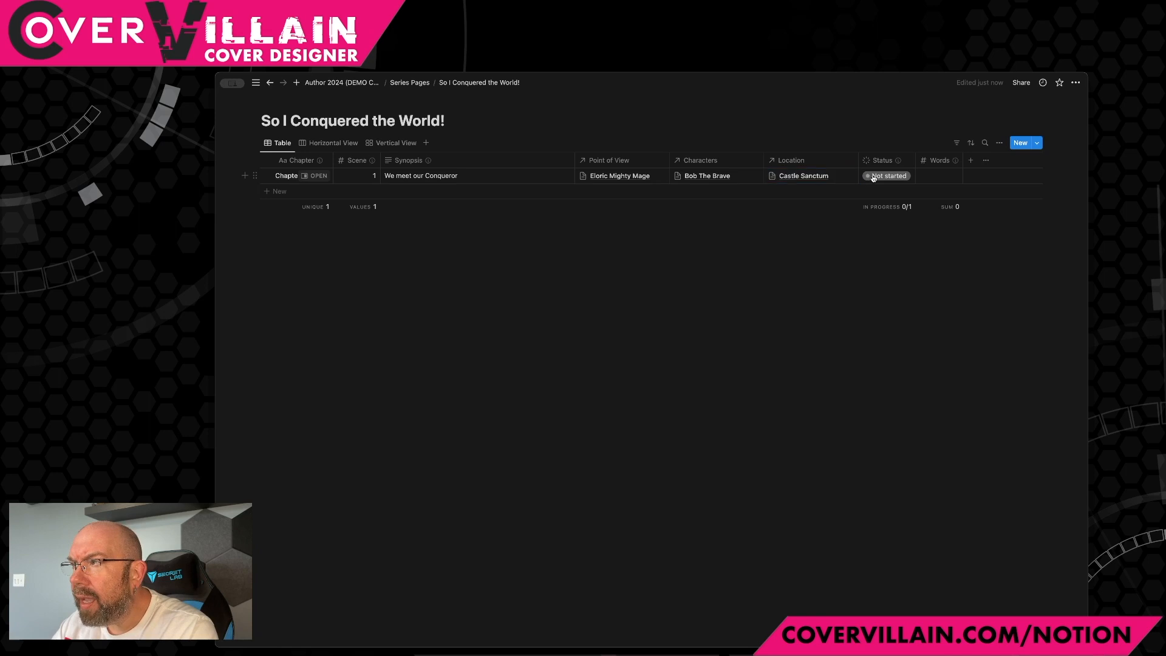
pyautogui.click(873, 176)
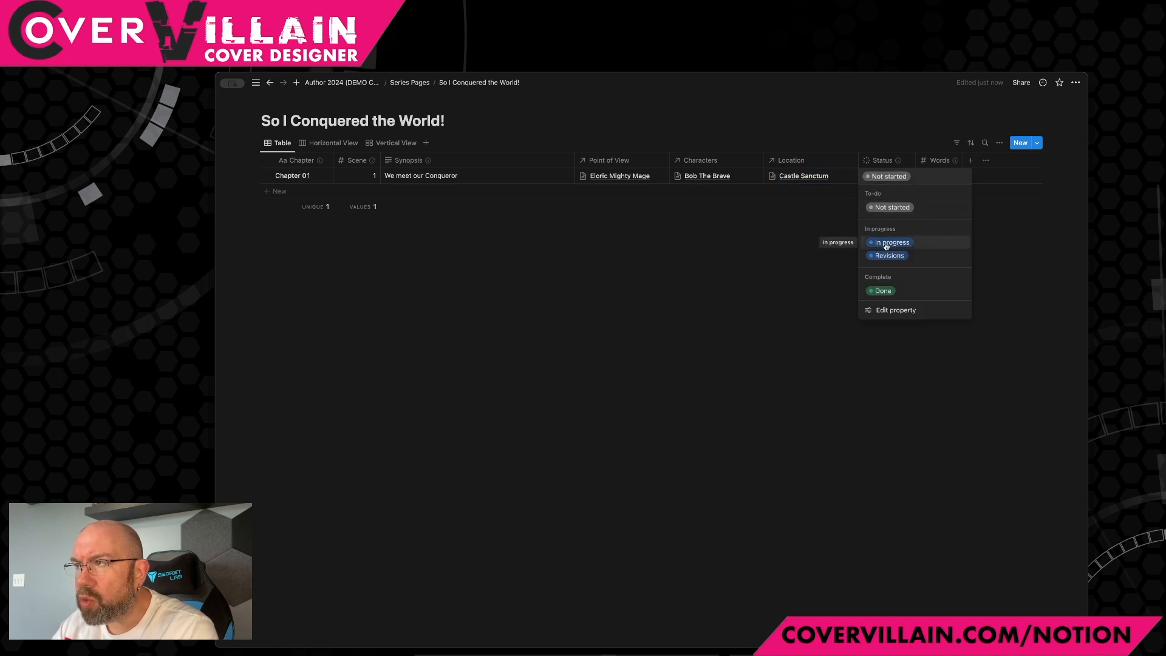
pyautogui.click(888, 243)
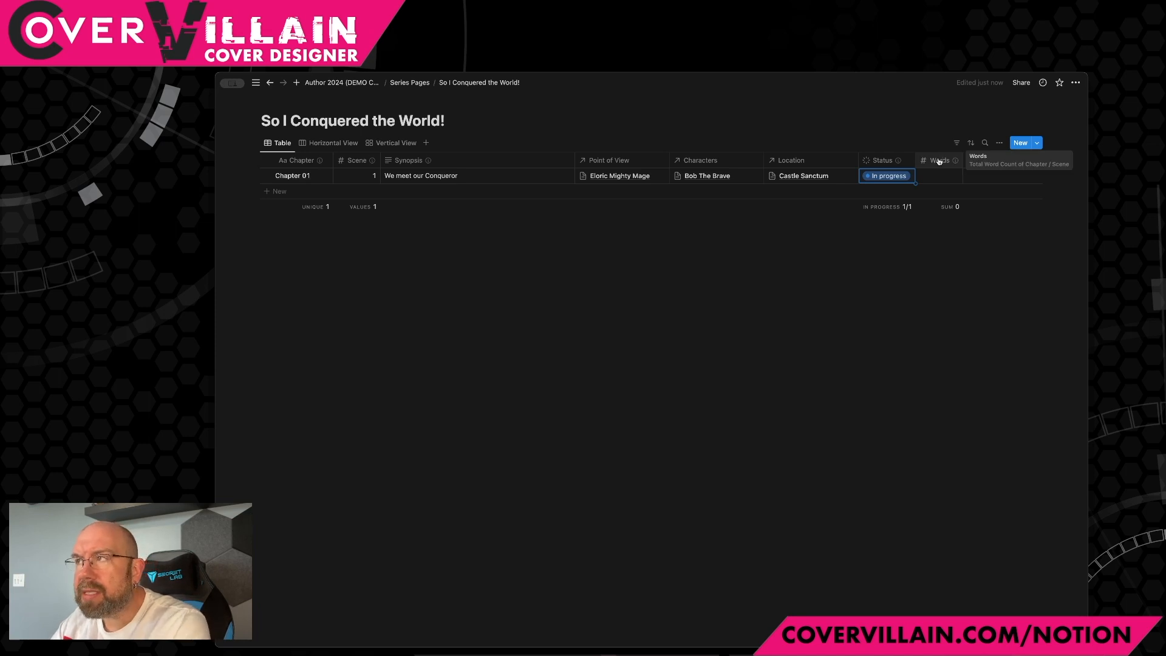
pyautogui.click(768, 315)
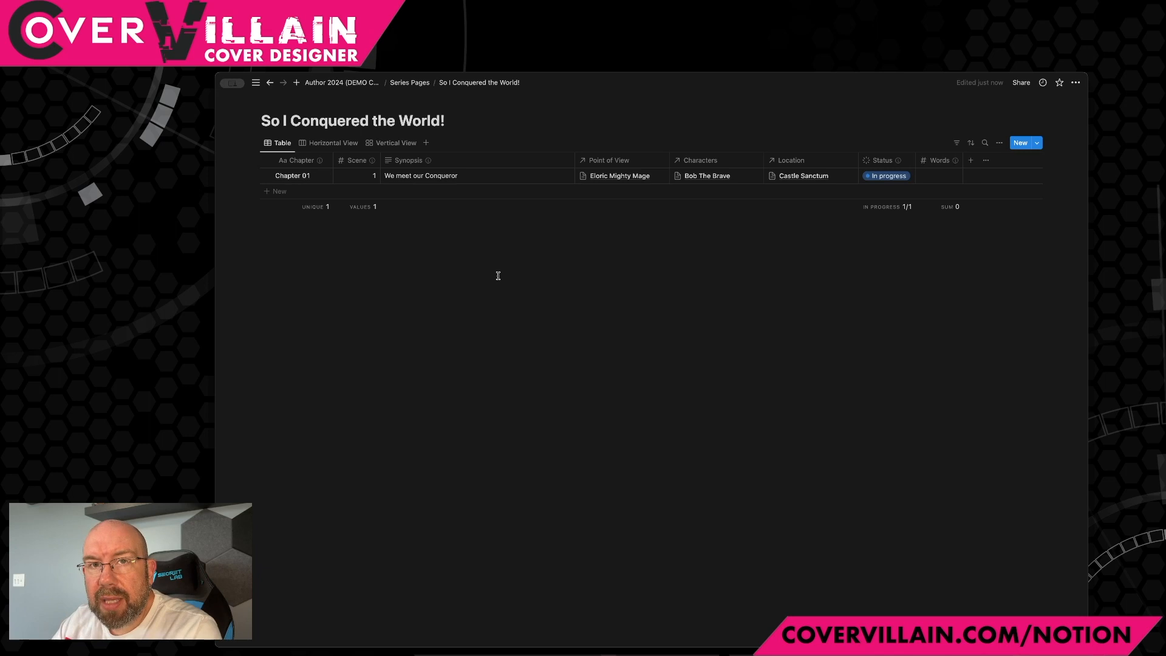
# Examine the outline in the Horizontal View and Vertical View, and look at the page behind Chapter 01's card.
pyautogui.click(333, 143)
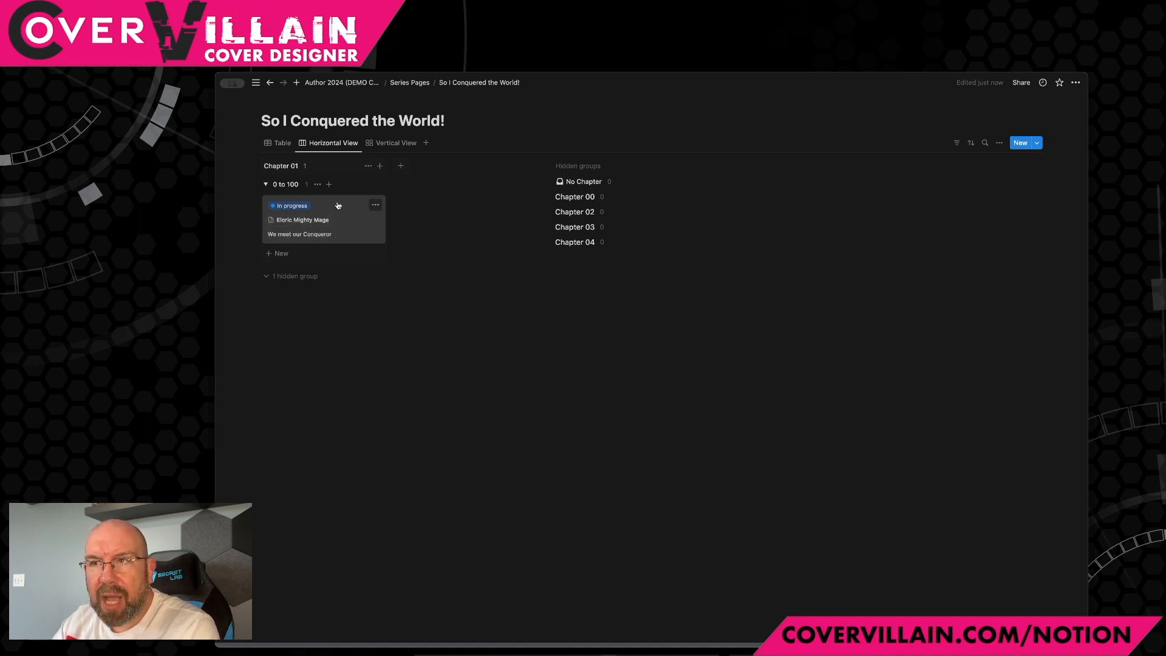
pyautogui.click(381, 146)
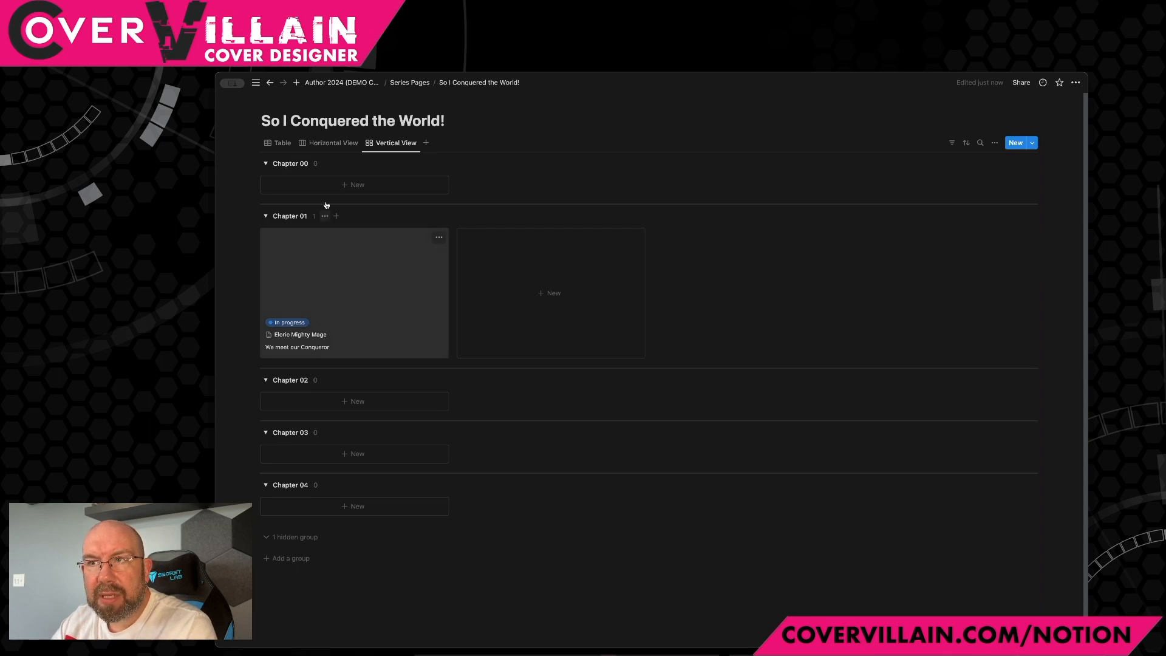
pyautogui.click(331, 144)
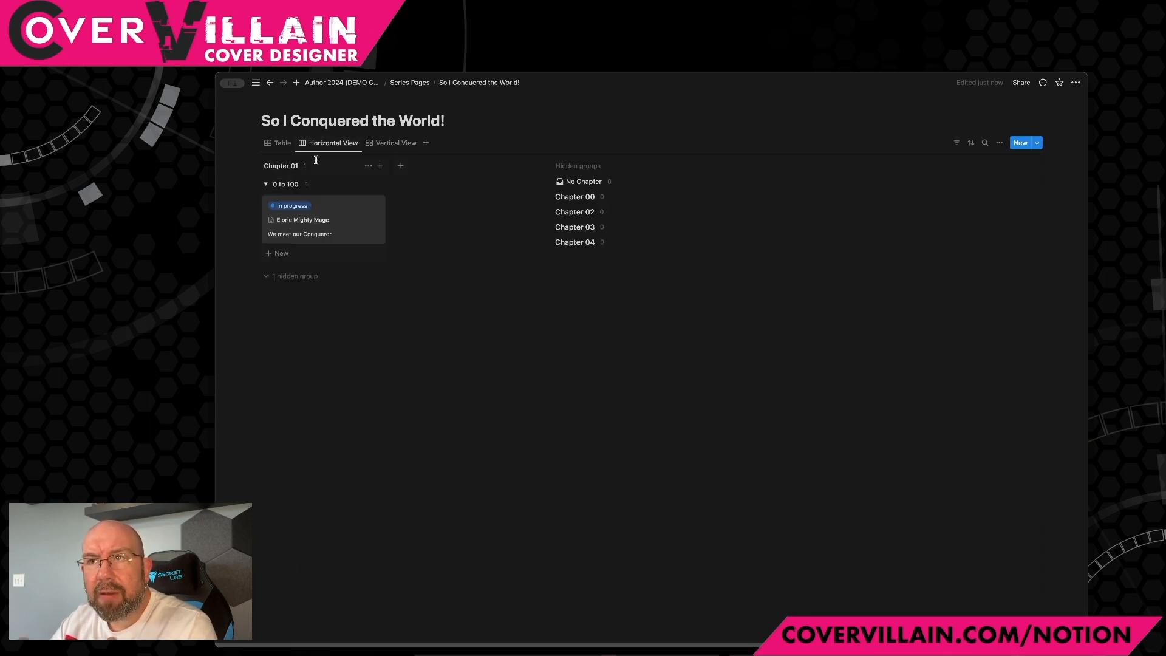
pyautogui.click(375, 206)
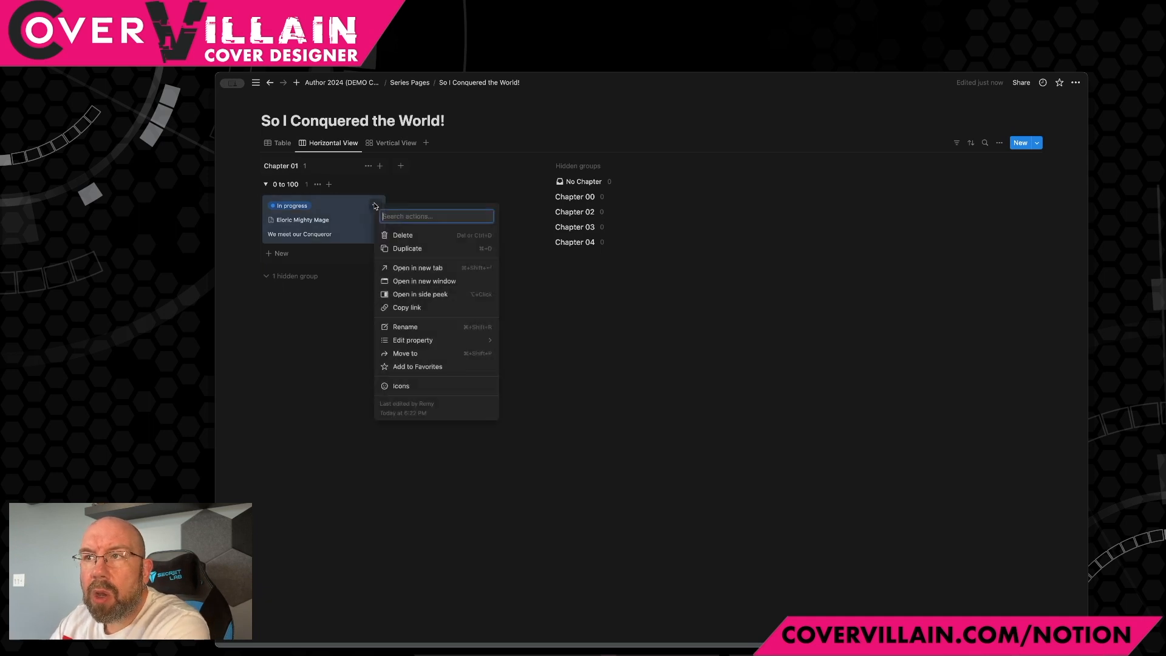
pyautogui.click(355, 213)
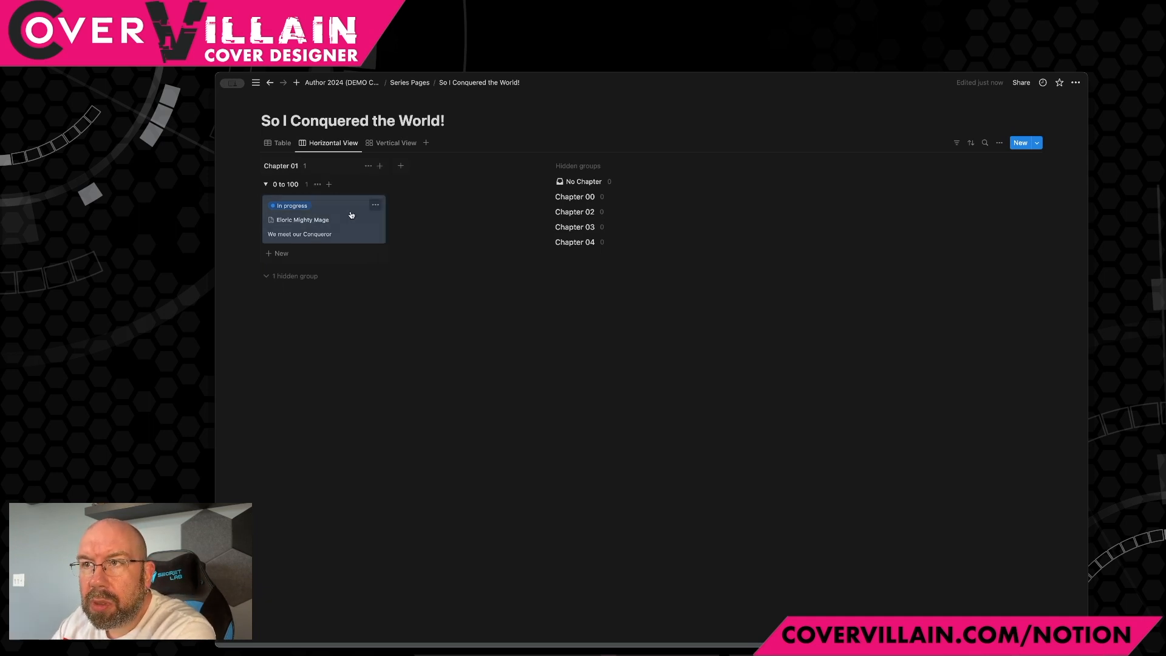
pyautogui.click(352, 213)
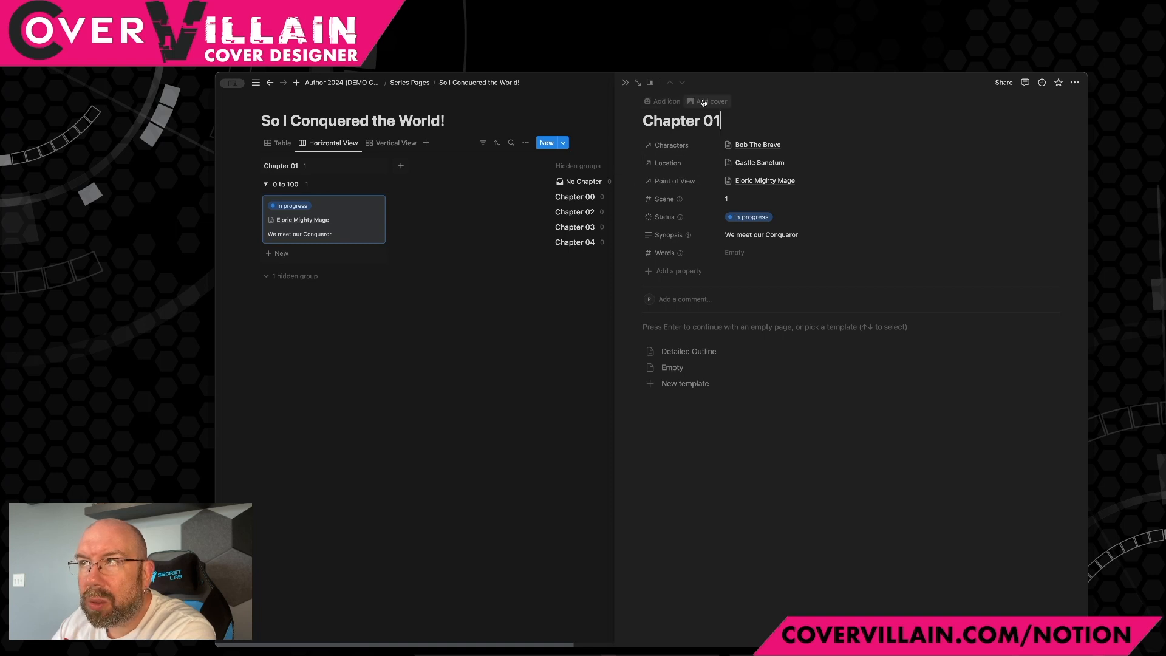
pyautogui.click(293, 148)
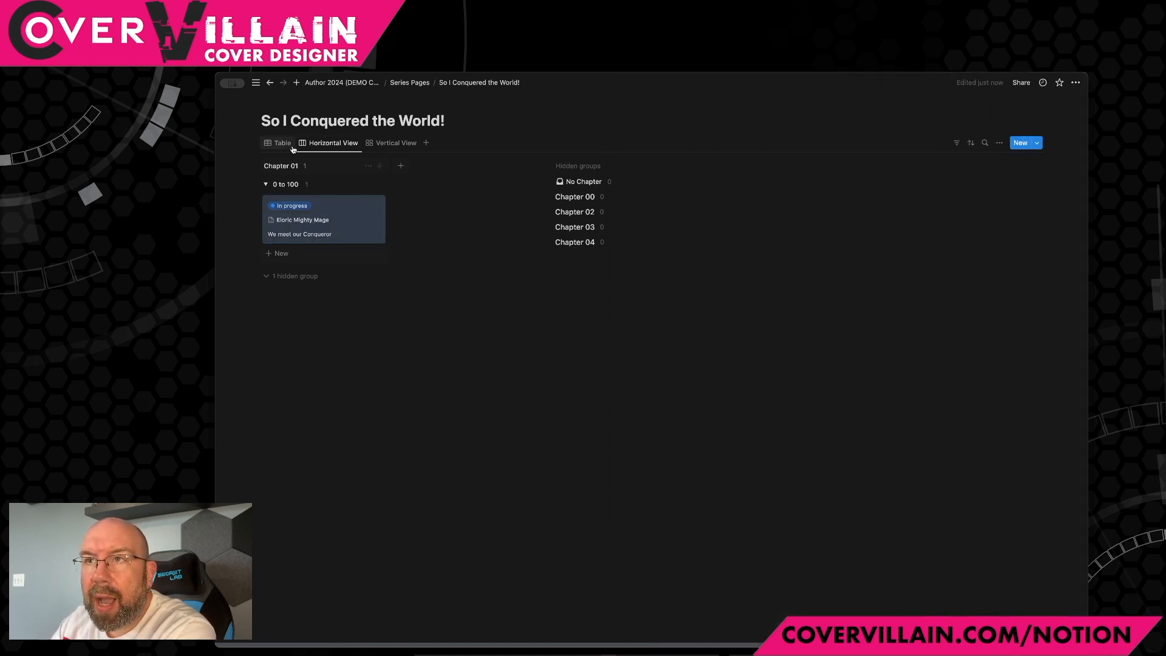
# Add a cover to the Chapter 01 page, change it to the pink gradient, and check the card in the Horizontal View.
pyautogui.click(284, 150)
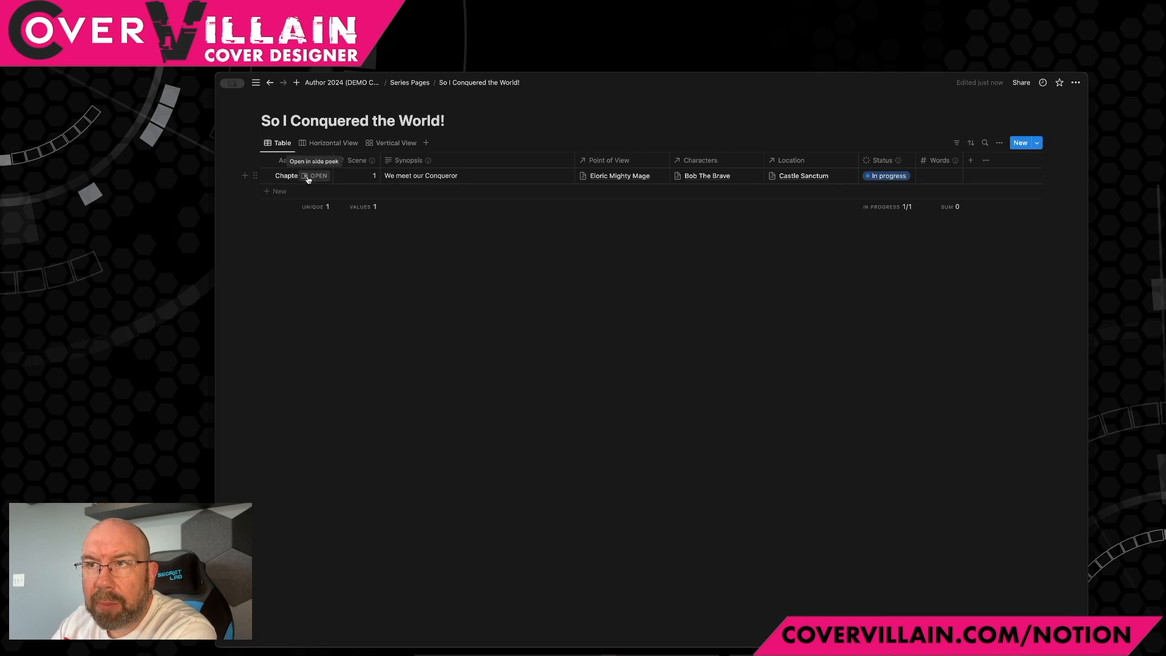
pyautogui.click(323, 181)
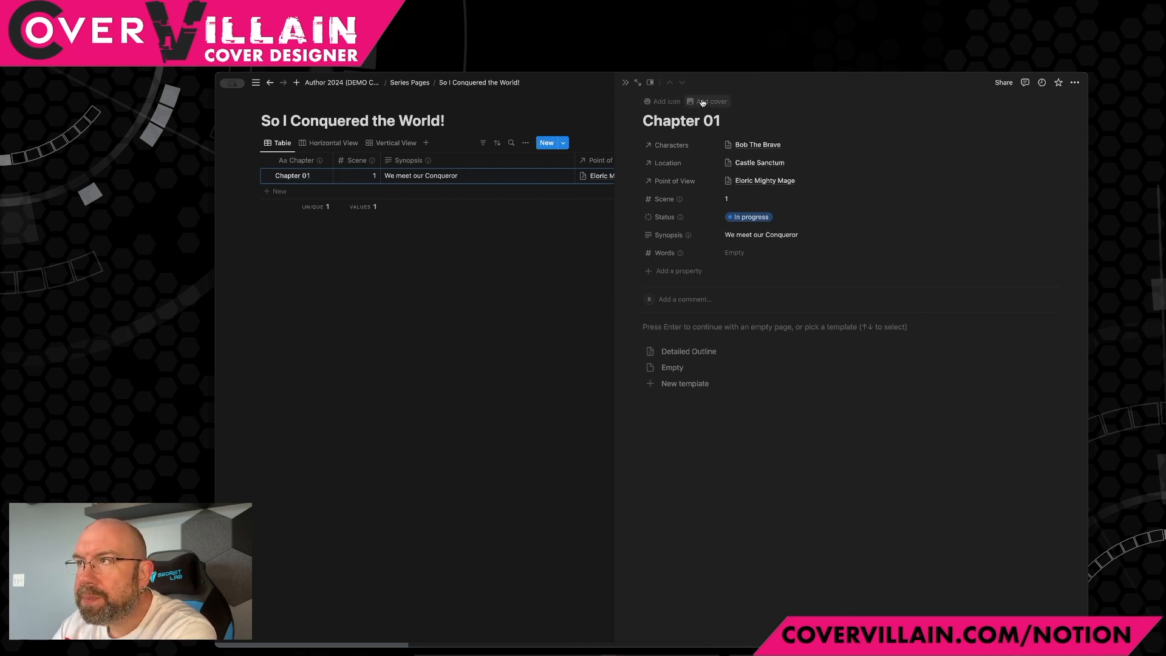
pyautogui.click(707, 106)
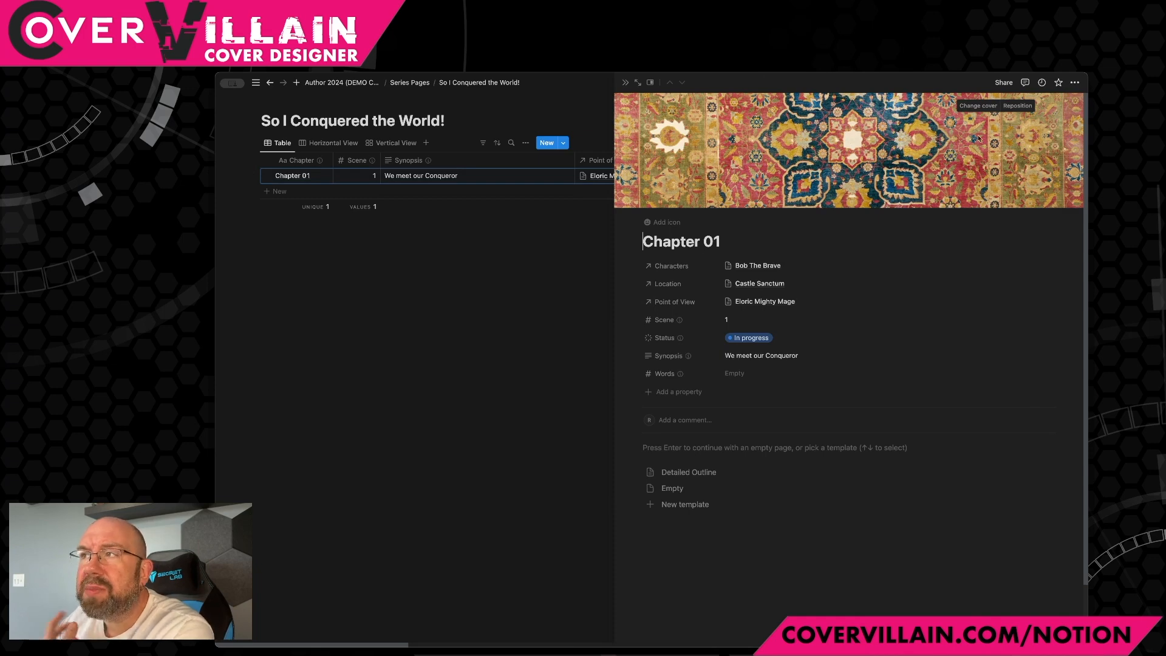
pyautogui.click(969, 107)
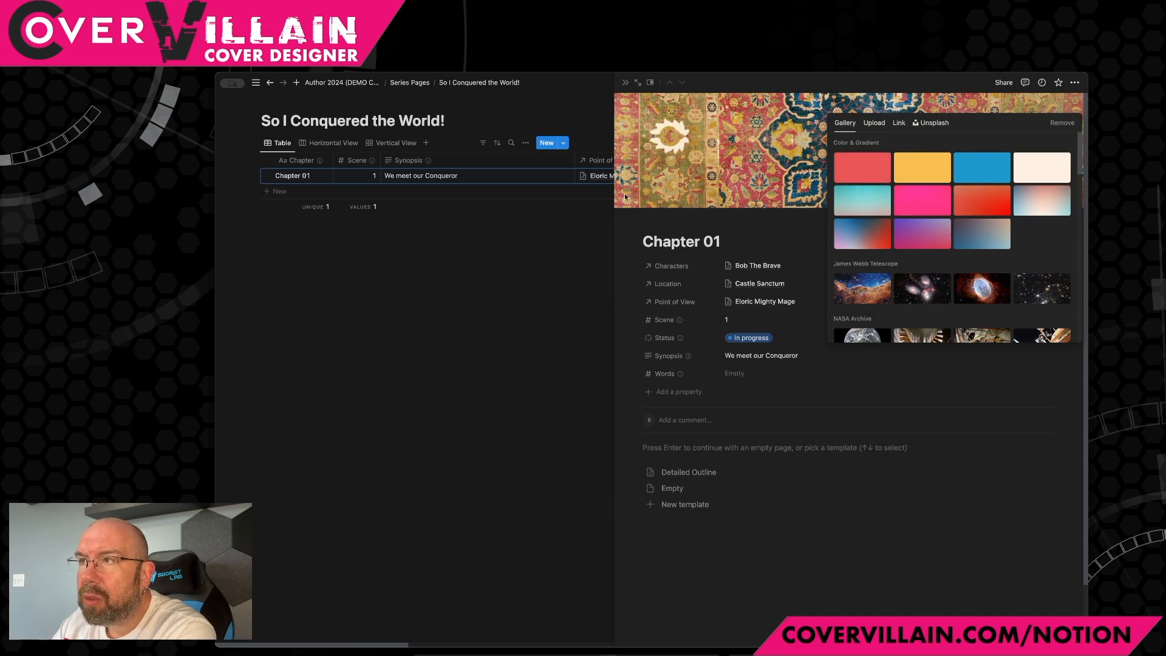
pyautogui.click(920, 202)
pyautogui.click(592, 253)
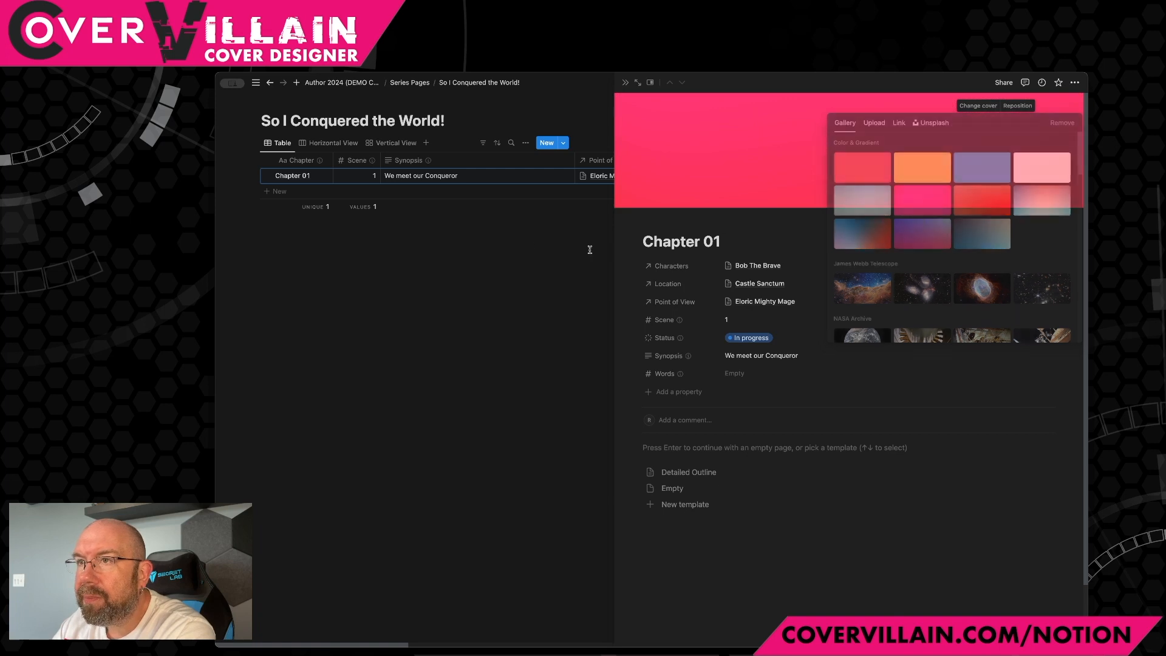
pyautogui.click(519, 248)
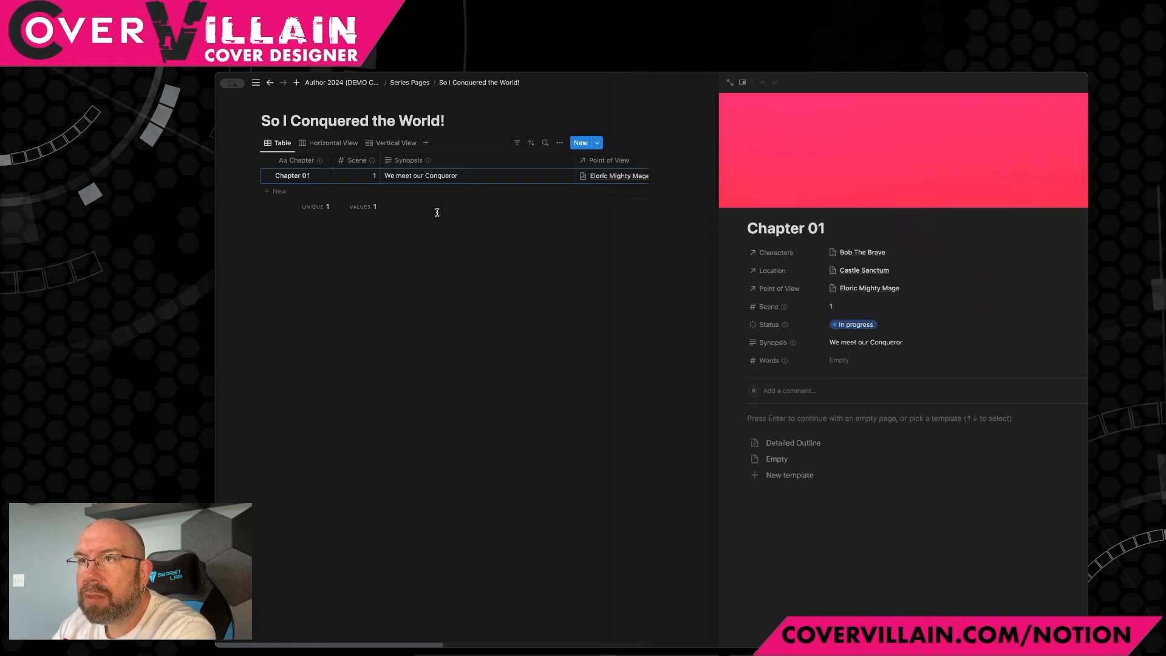
pyautogui.click(344, 149)
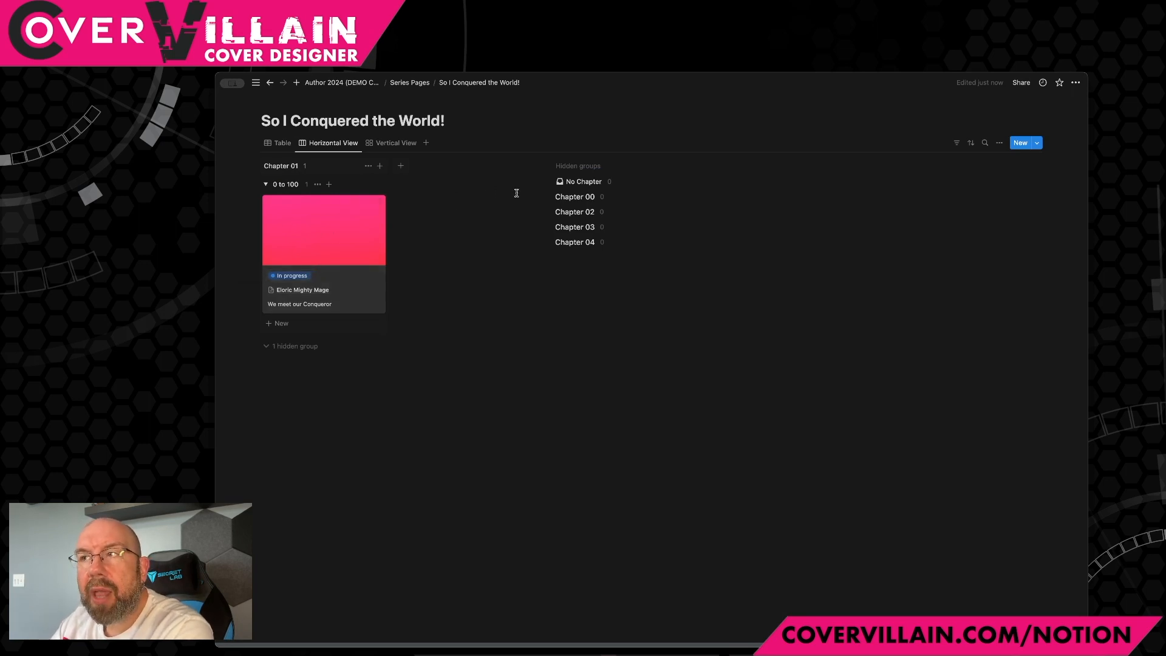
# Add a Chapter 02 row to the outline table with Scene 1 and the synopsis "Disaster Strikes".
pyautogui.click(283, 146)
pyautogui.click(297, 191)
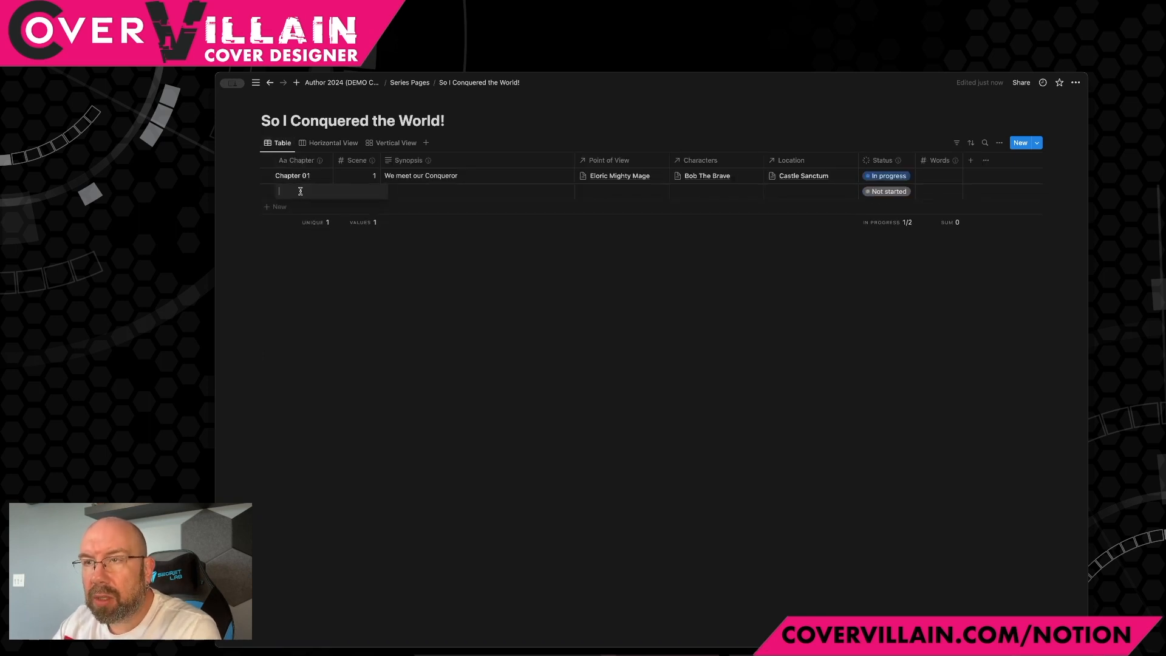
pyautogui.write('Chapter 02')
pyautogui.press('BackSpace')
pyautogui.write('02')
pyautogui.press('Tab')
pyautogui.write('1')
pyautogui.press('Tab')
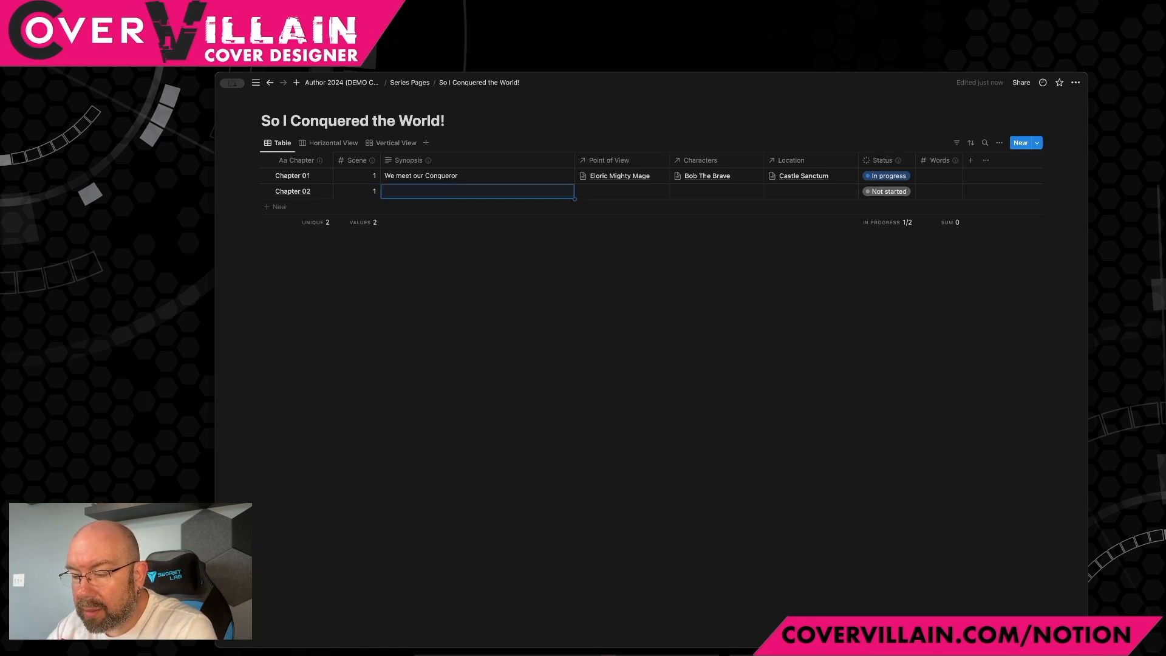
pyautogui.write('Disas')
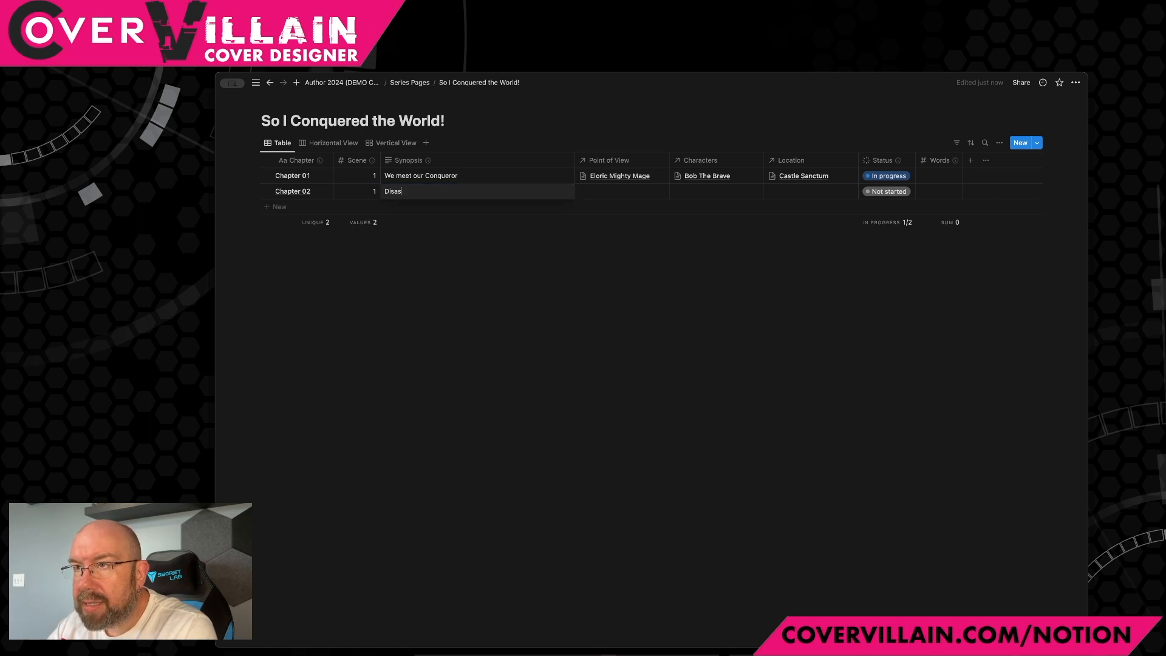
pyautogui.write('ter Strikes')
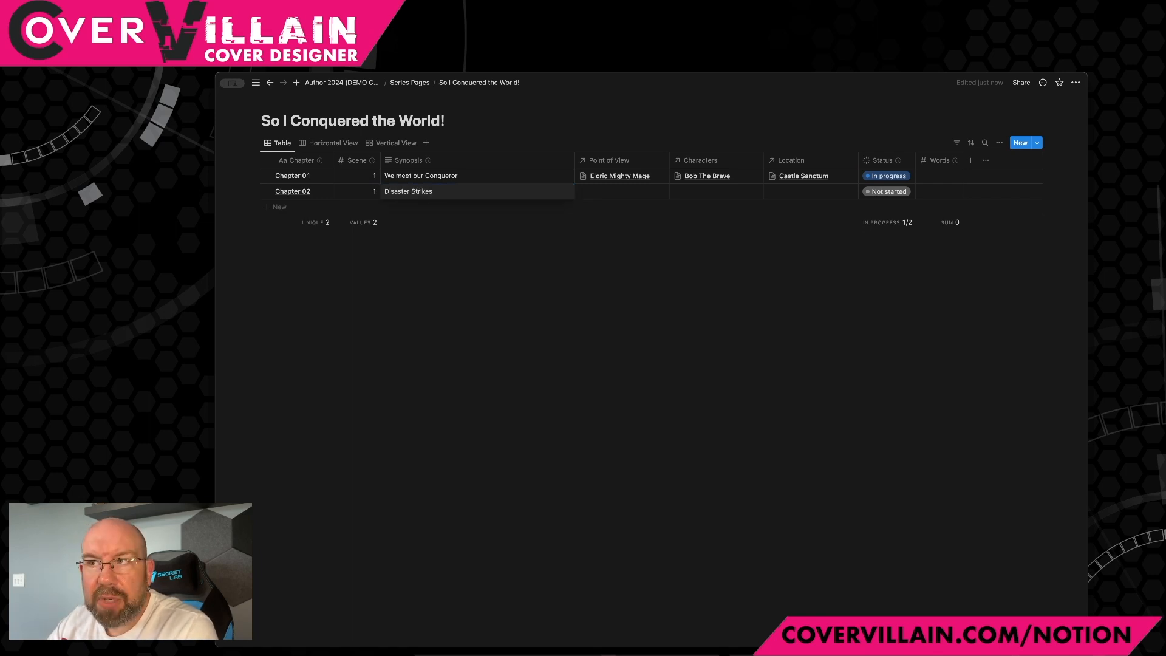
# Link Bob The Brave as Chapter 02's Point of View and Eloric Mighty Mage under its Characters.
pyautogui.click(597, 193)
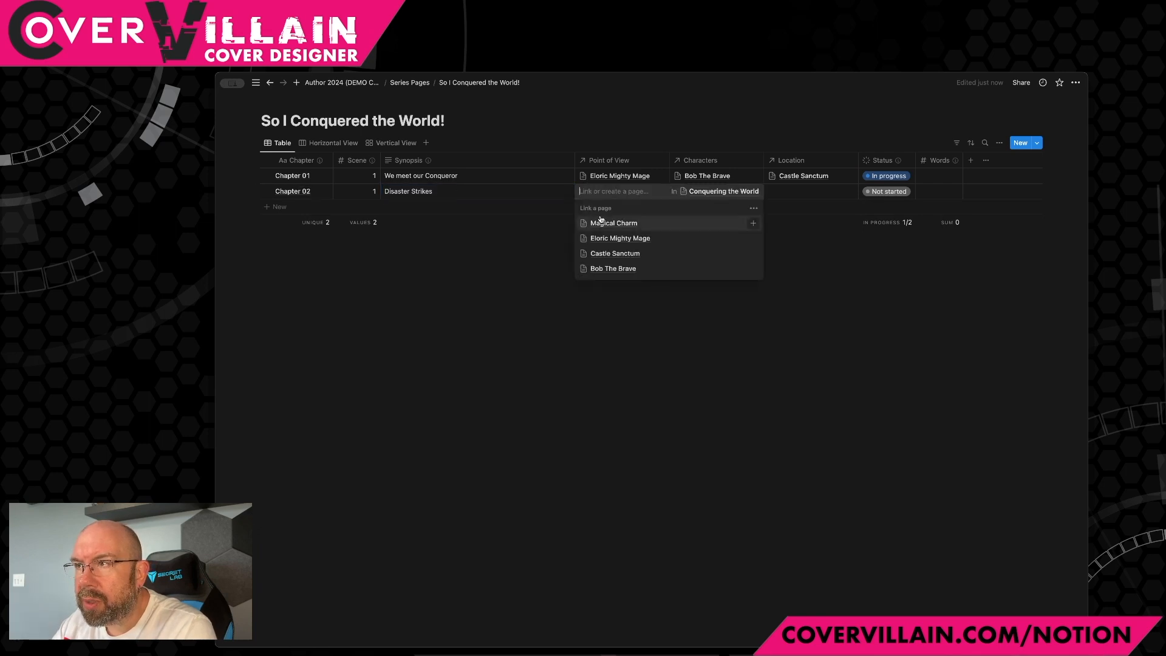
pyautogui.click(620, 238)
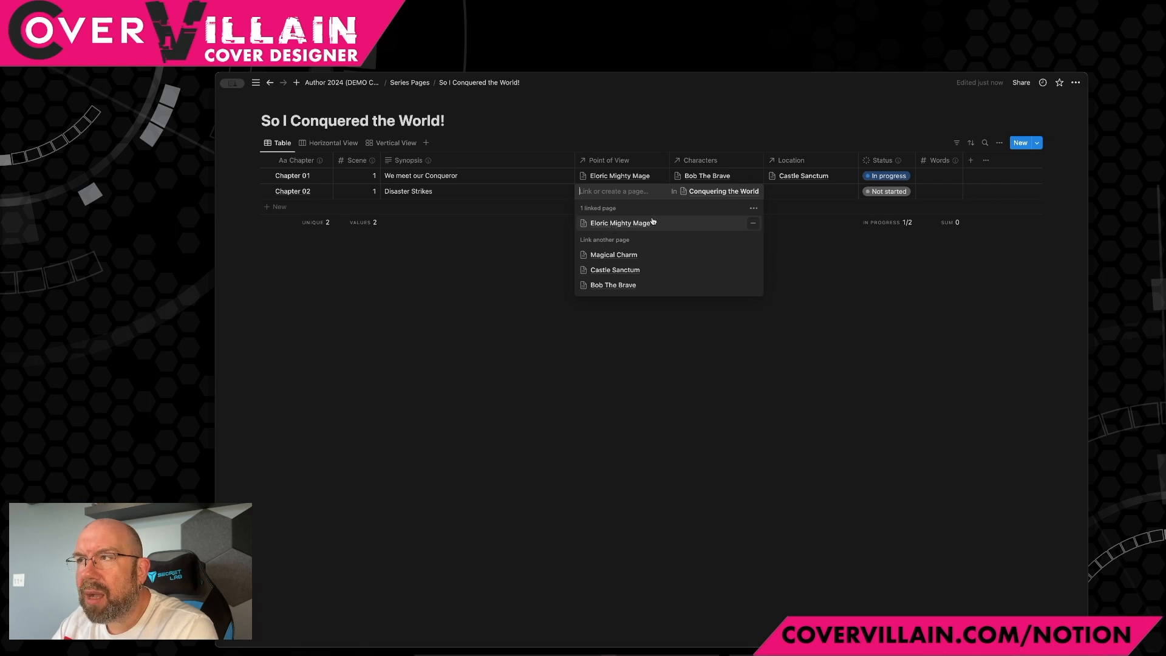
pyautogui.click(753, 223)
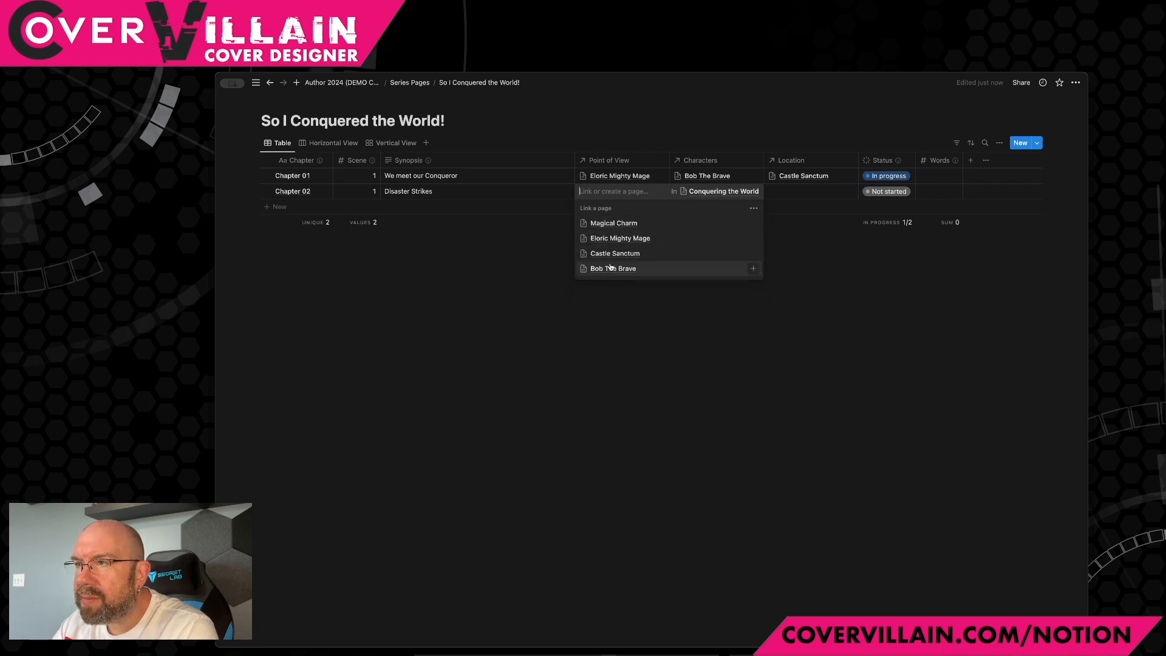
pyautogui.click(606, 270)
pyautogui.press('Escape')
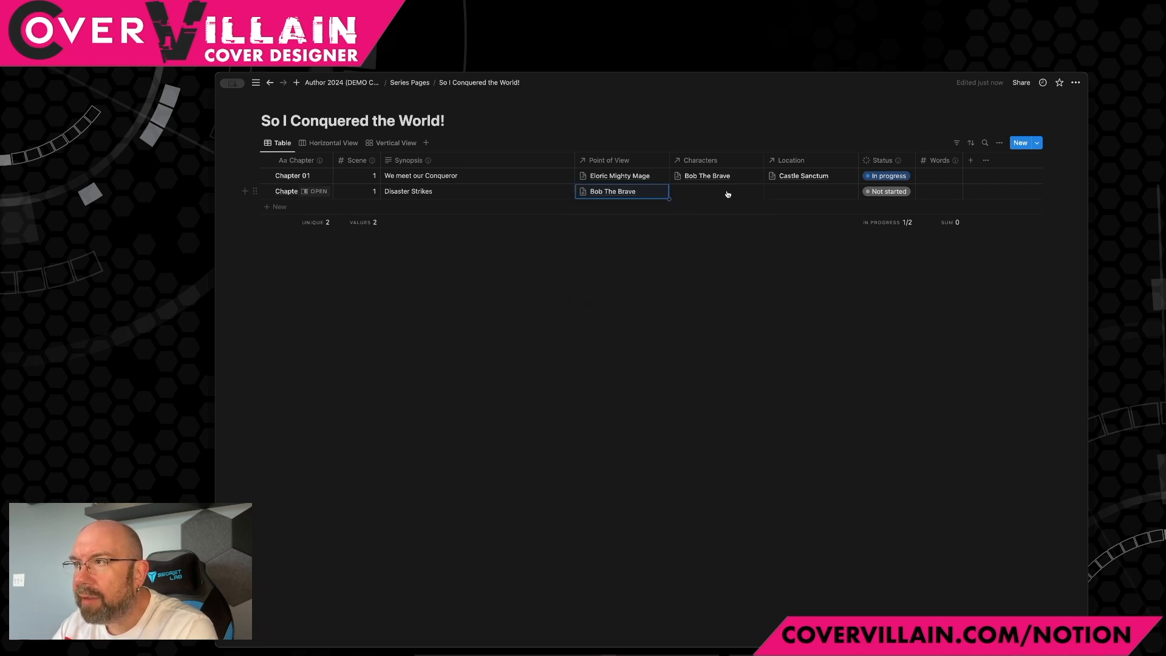
pyautogui.click(727, 194)
pyautogui.click(709, 239)
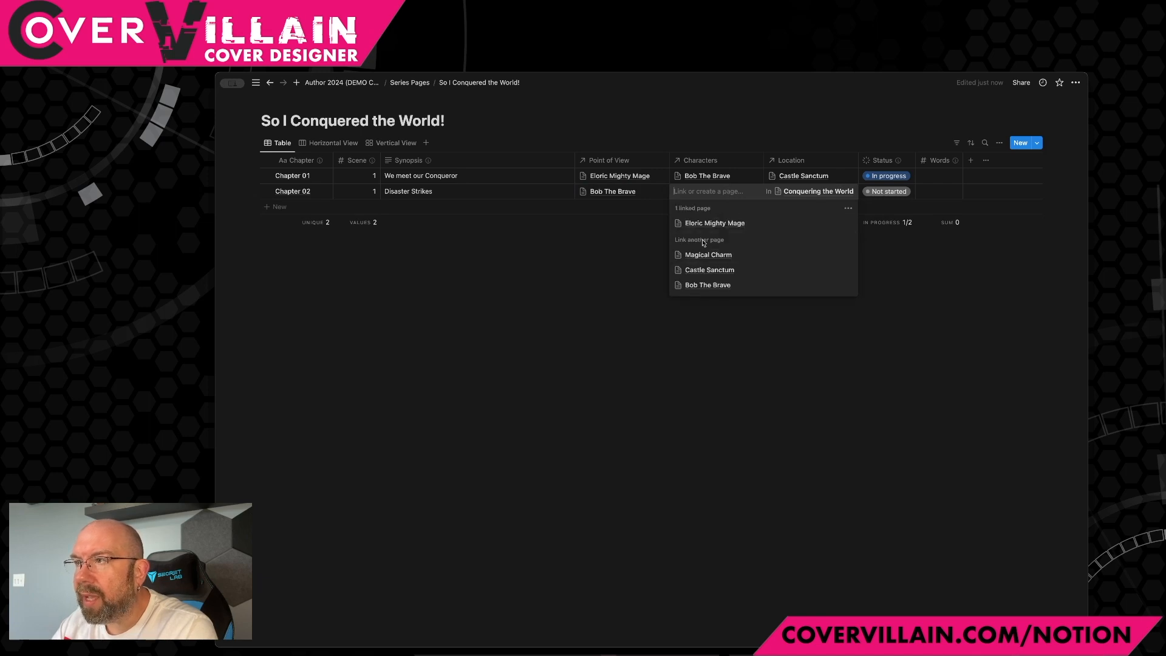
pyautogui.press('Escape')
# Link Castle Sanctum as Chapter 02's Location and choose Not started as its Status.
pyautogui.click(792, 192)
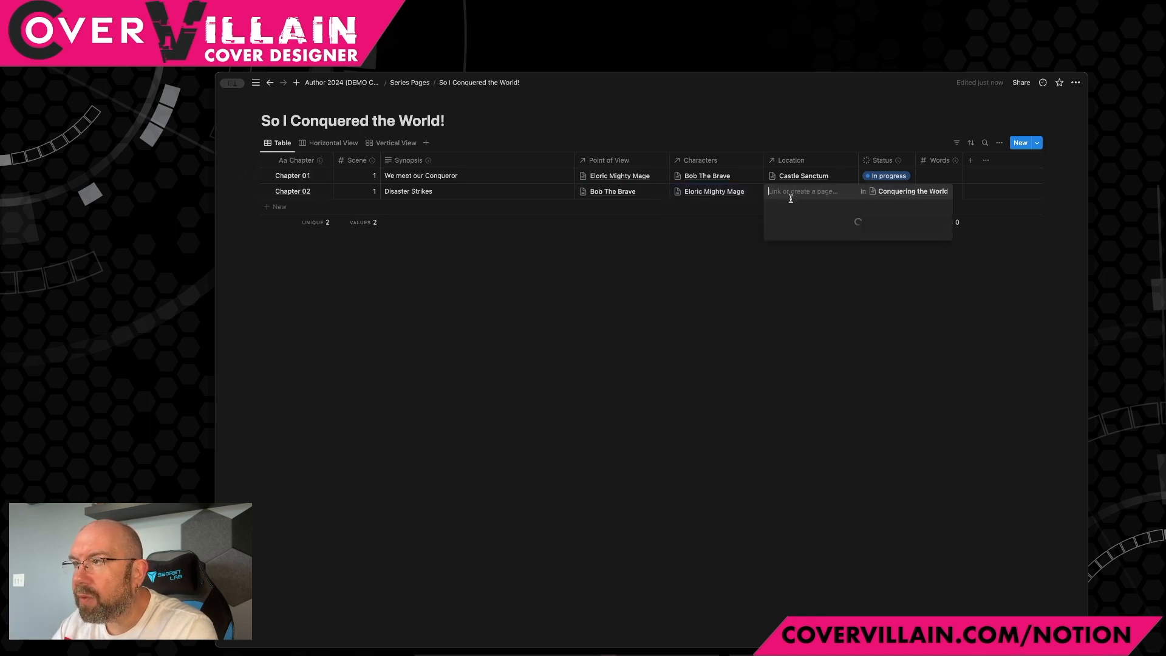
pyautogui.click(803, 254)
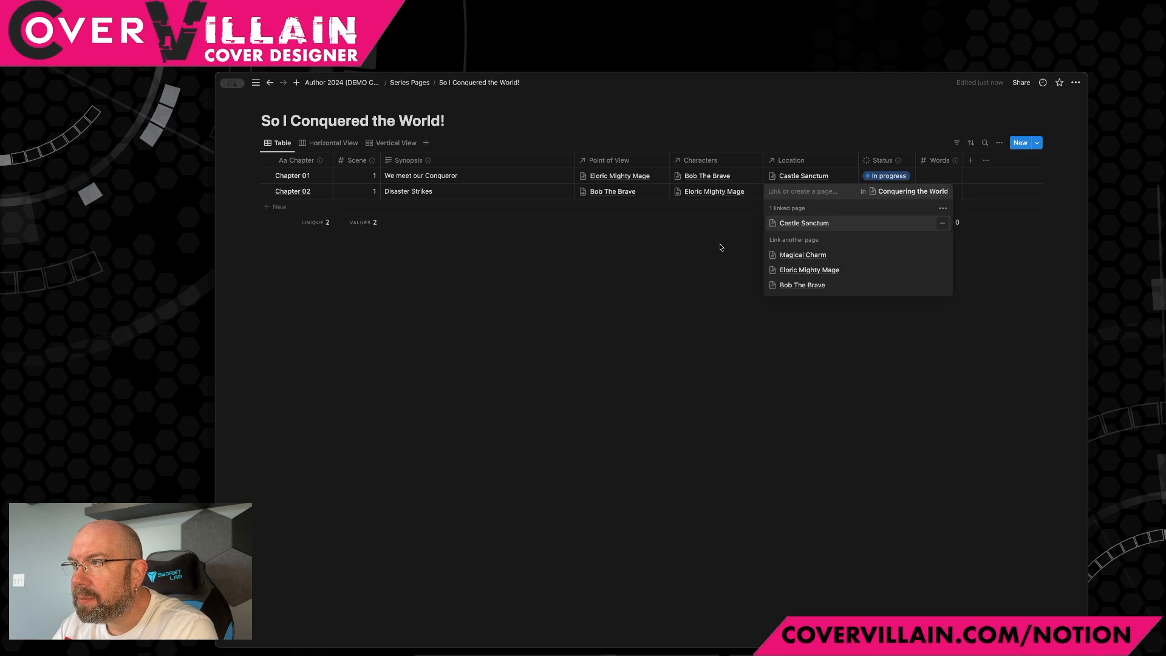
pyautogui.press('Escape')
pyautogui.click(905, 196)
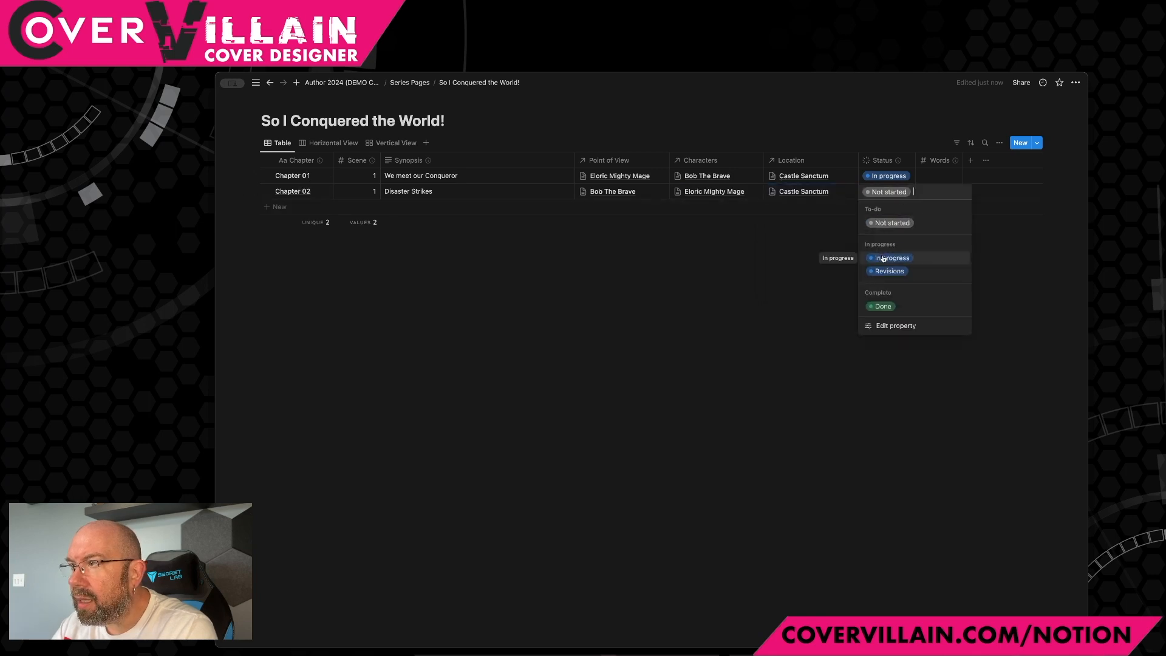
pyautogui.click(894, 224)
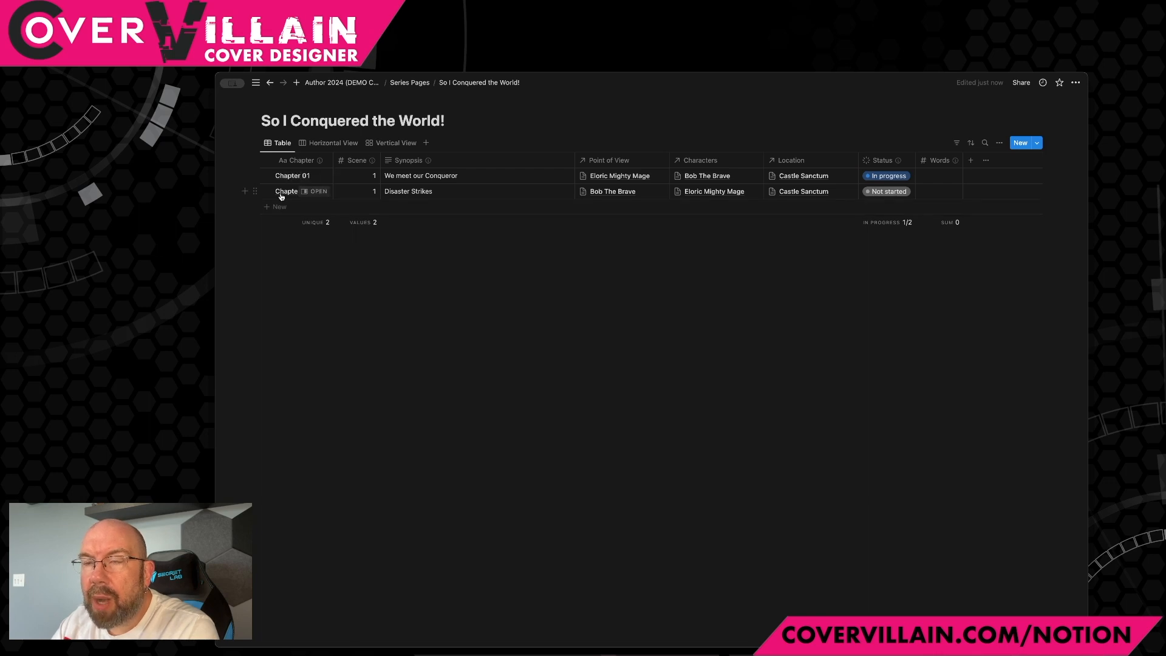
# Add a cover to the Chapter 02 page, change it to solid blue, and check the card in the Horizontal View.
pyautogui.click(315, 192)
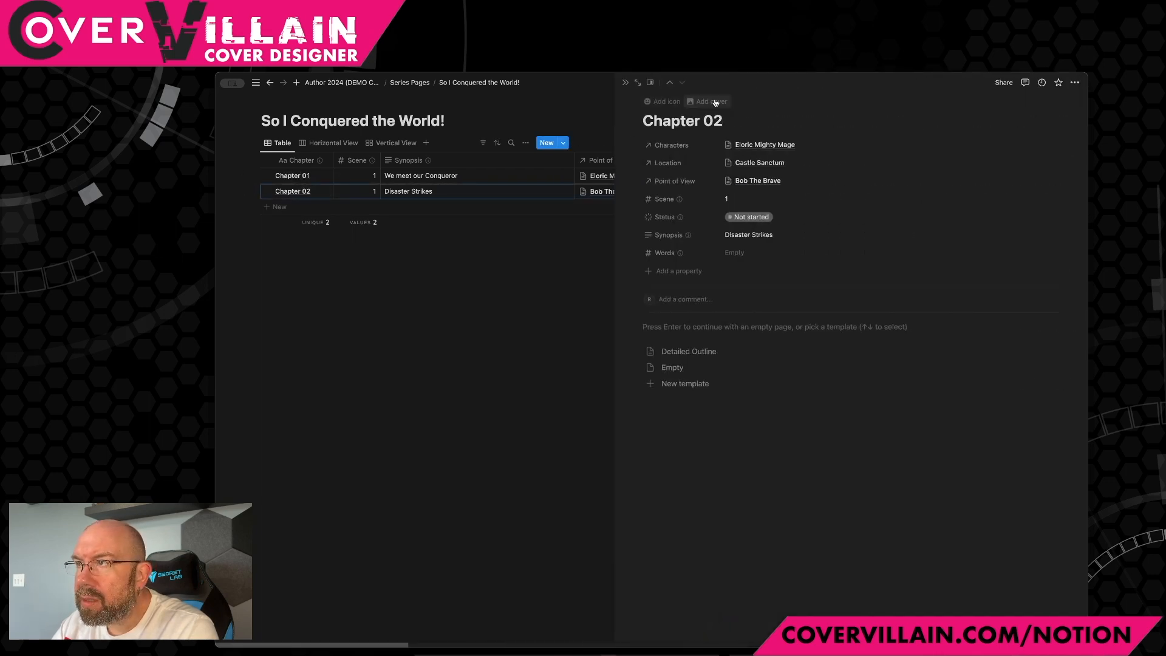
pyautogui.click(716, 102)
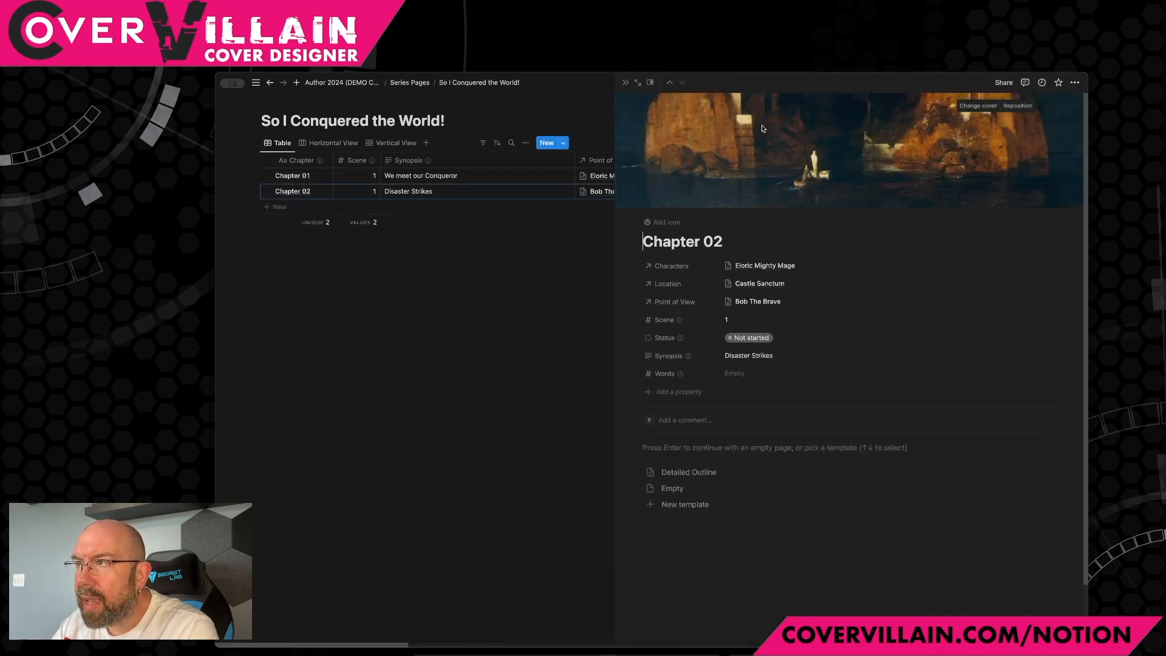
pyautogui.click(994, 109)
pyautogui.click(971, 160)
pyautogui.click(770, 221)
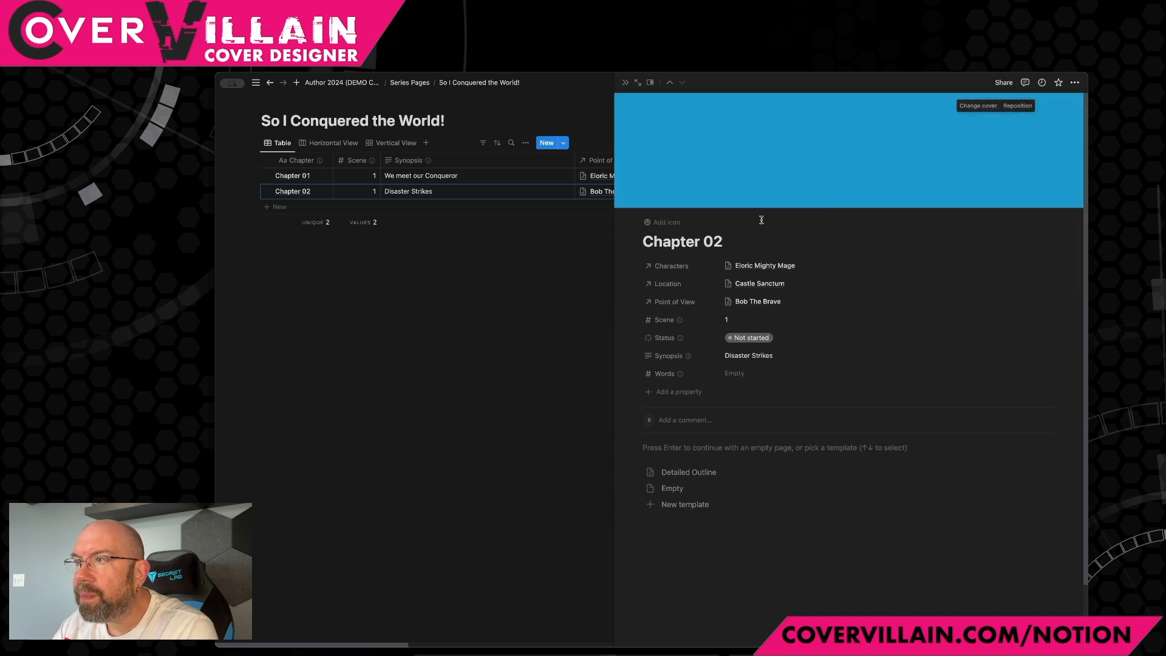
pyautogui.click(522, 243)
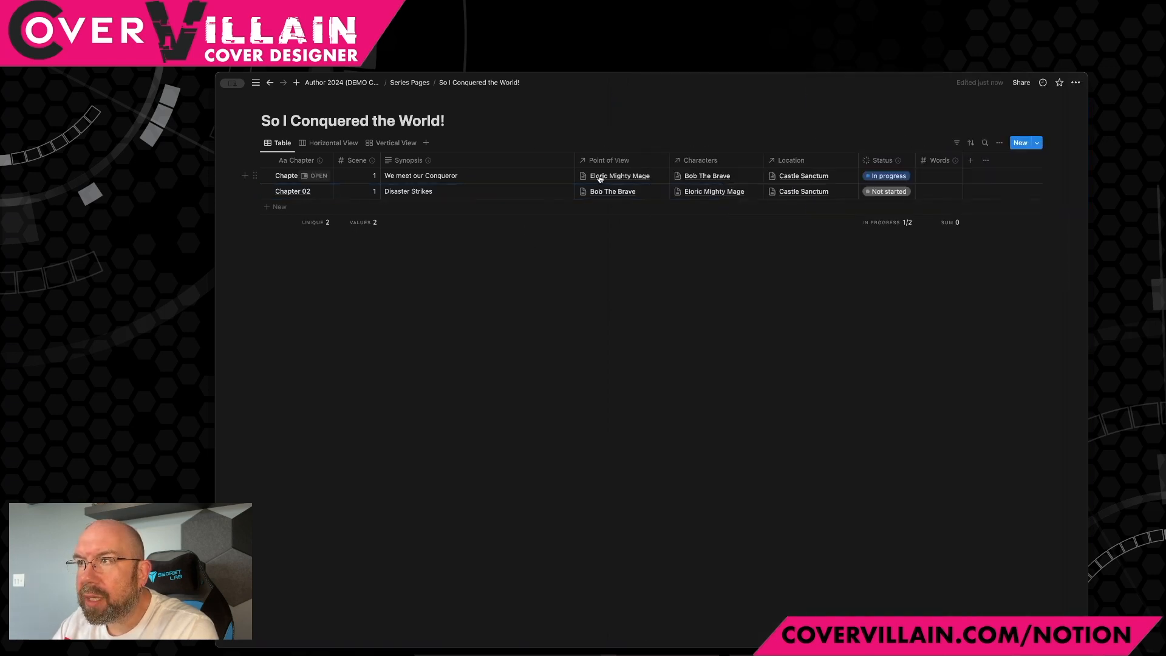
pyautogui.click(326, 149)
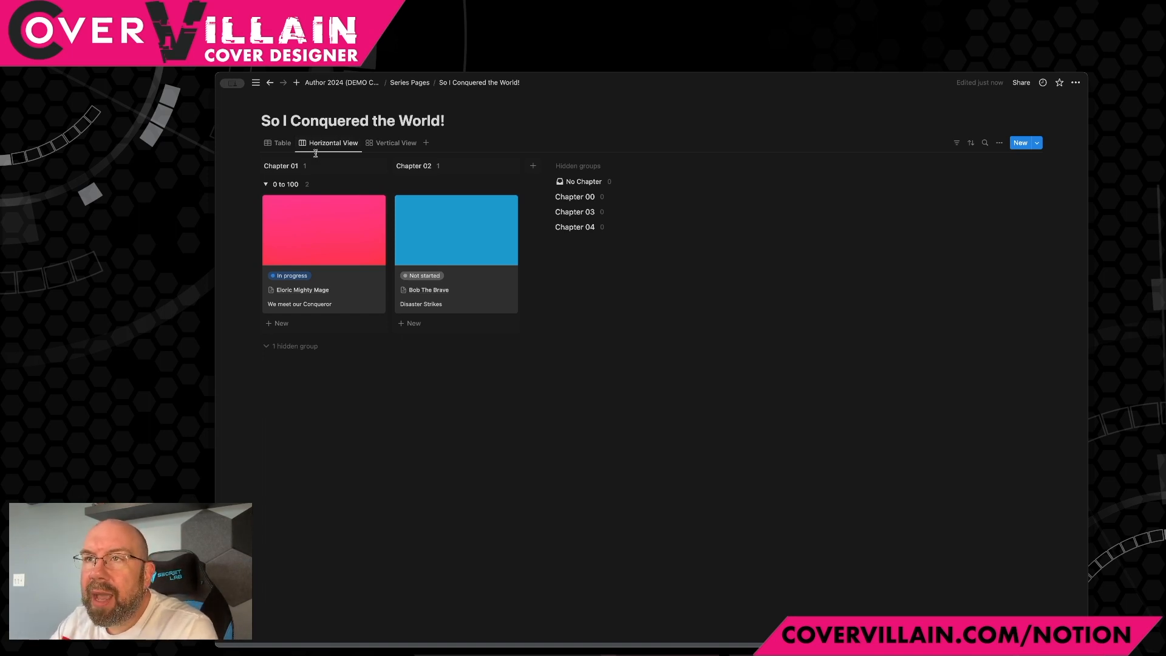
# Apply the Detailed Outline template to the Chapter 01 page, then check the Horizontal View and return to the table.
pyautogui.click(277, 150)
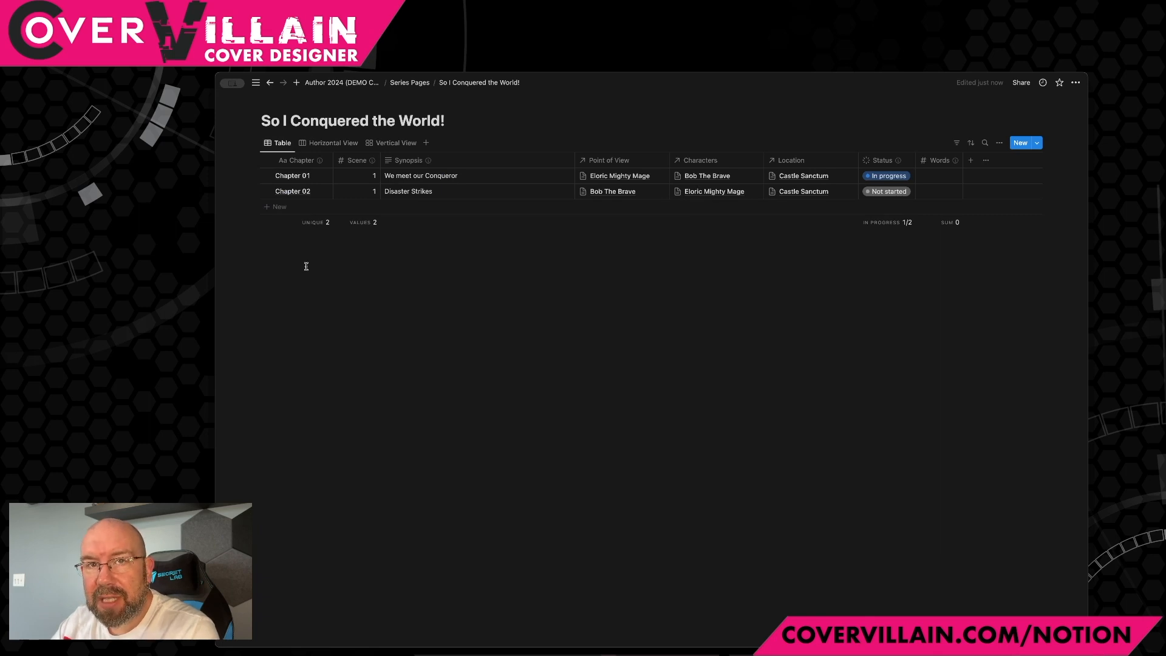
pyautogui.moveTo(313, 179)
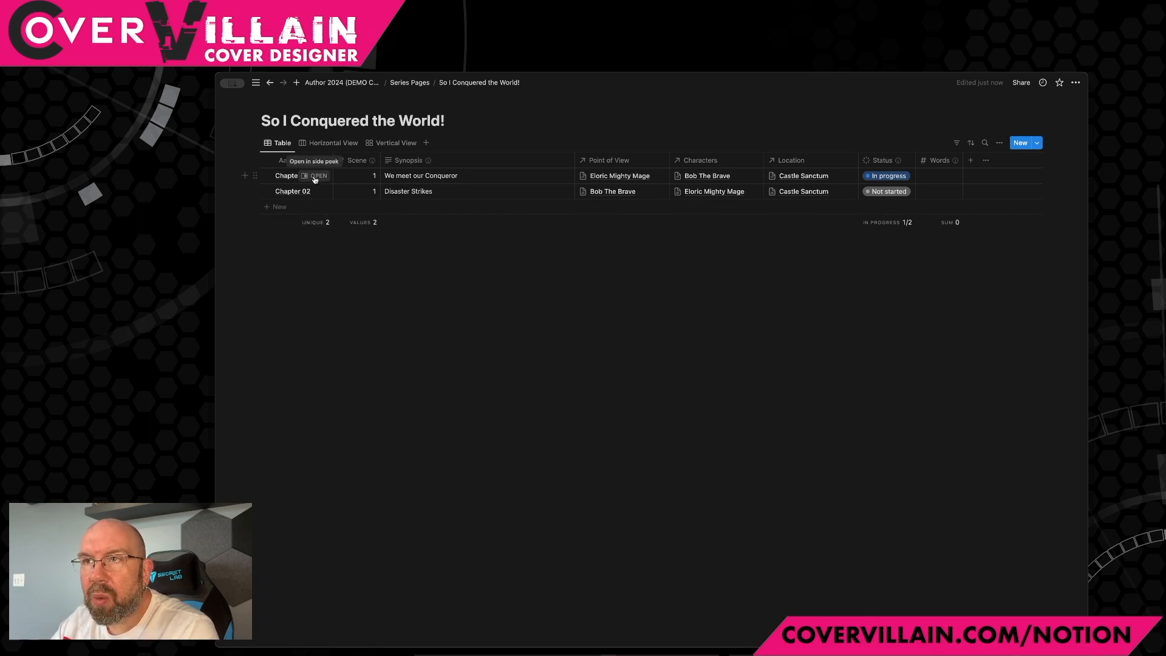
pyautogui.click(315, 177)
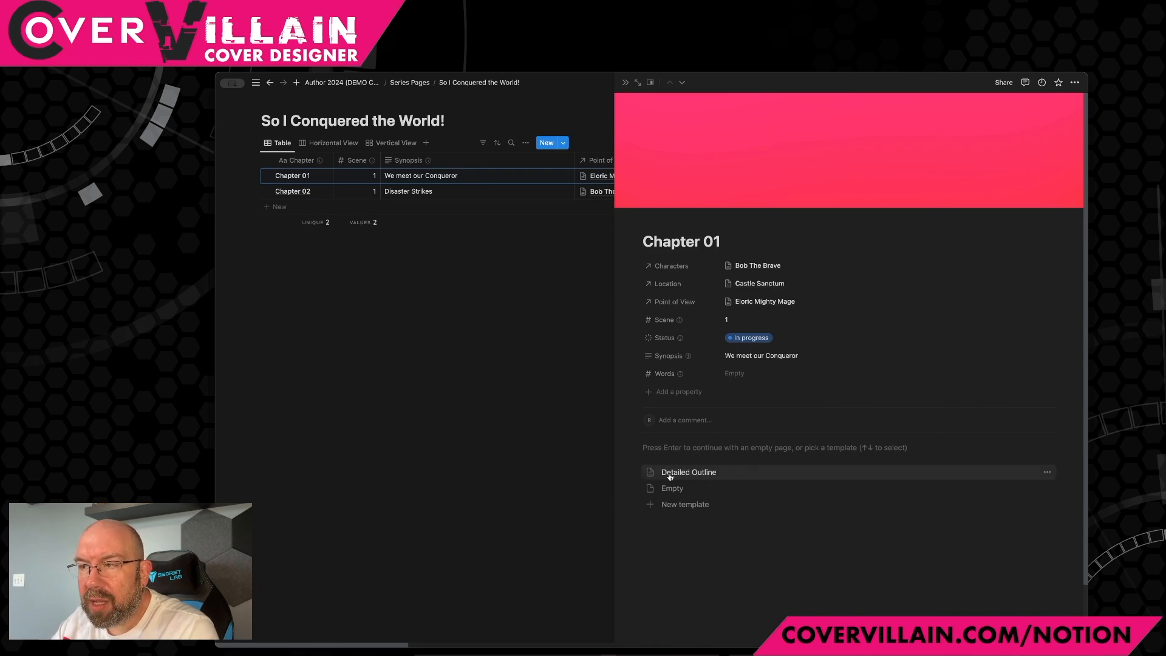
pyautogui.click(701, 475)
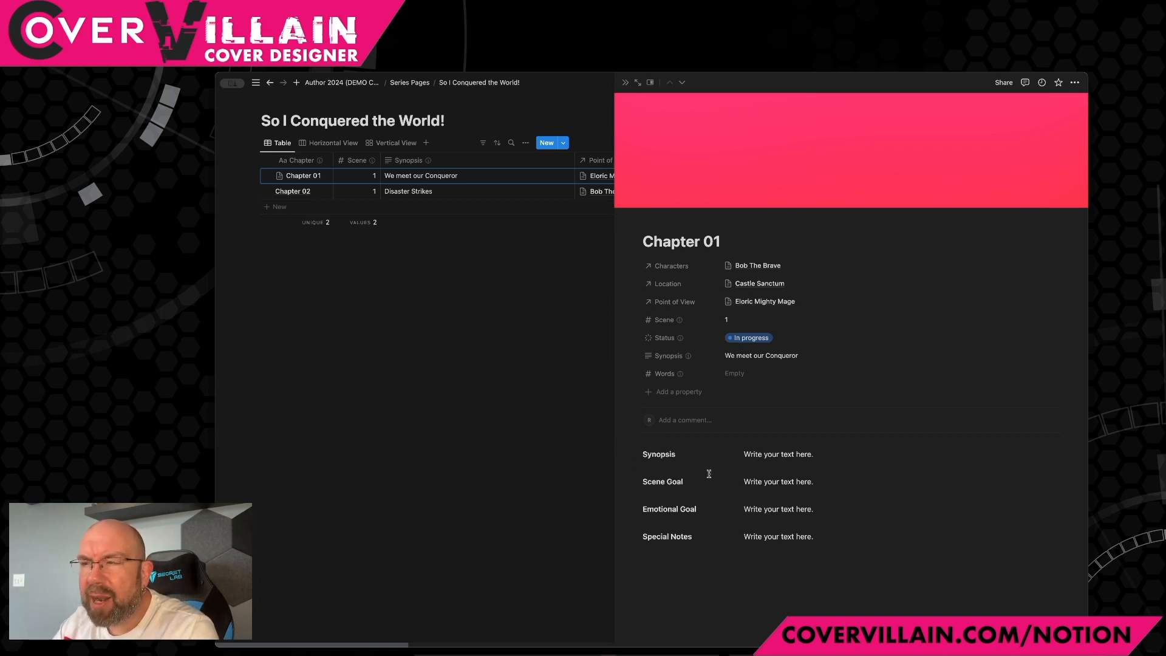
pyautogui.click(508, 403)
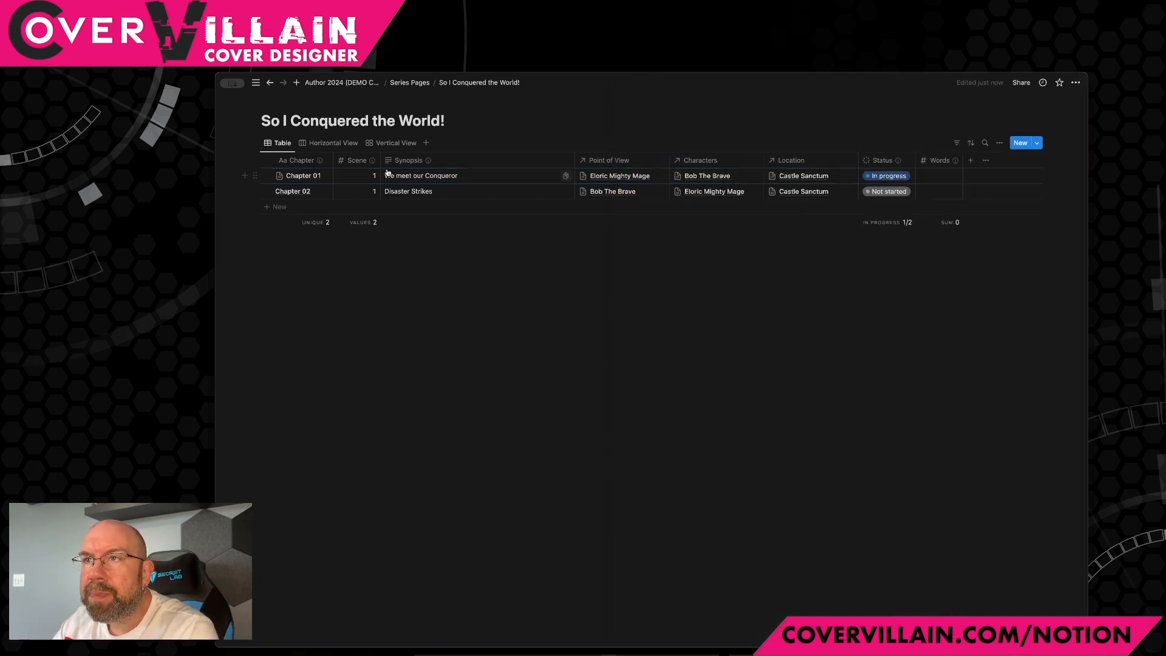
pyautogui.click(348, 146)
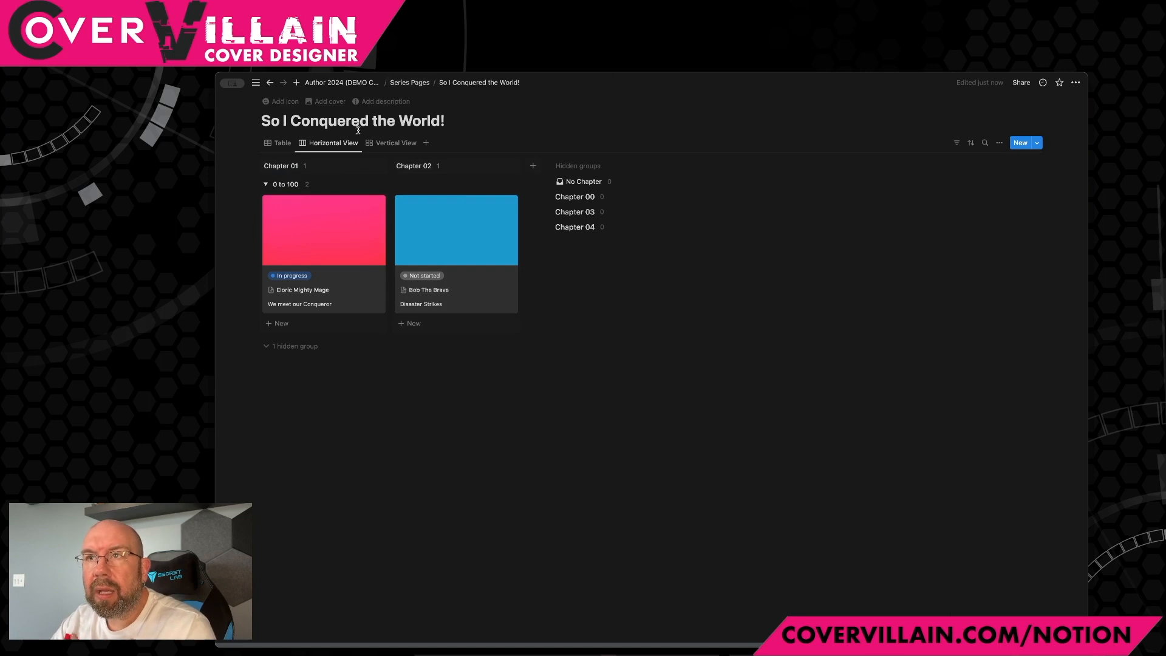
pyautogui.click(281, 143)
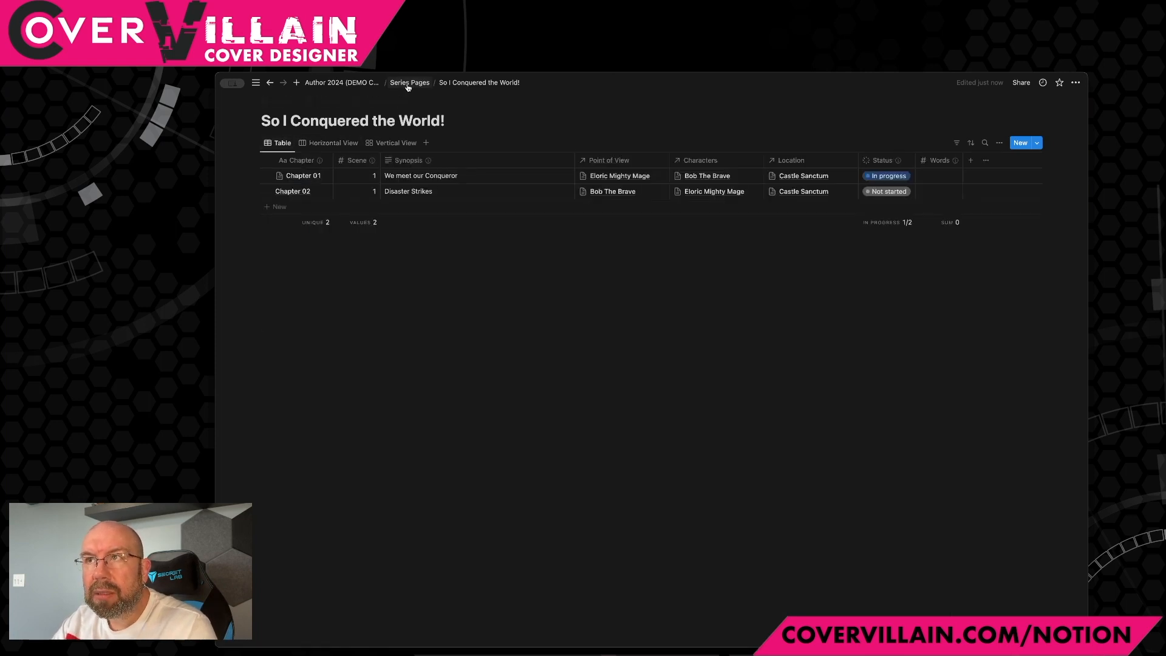